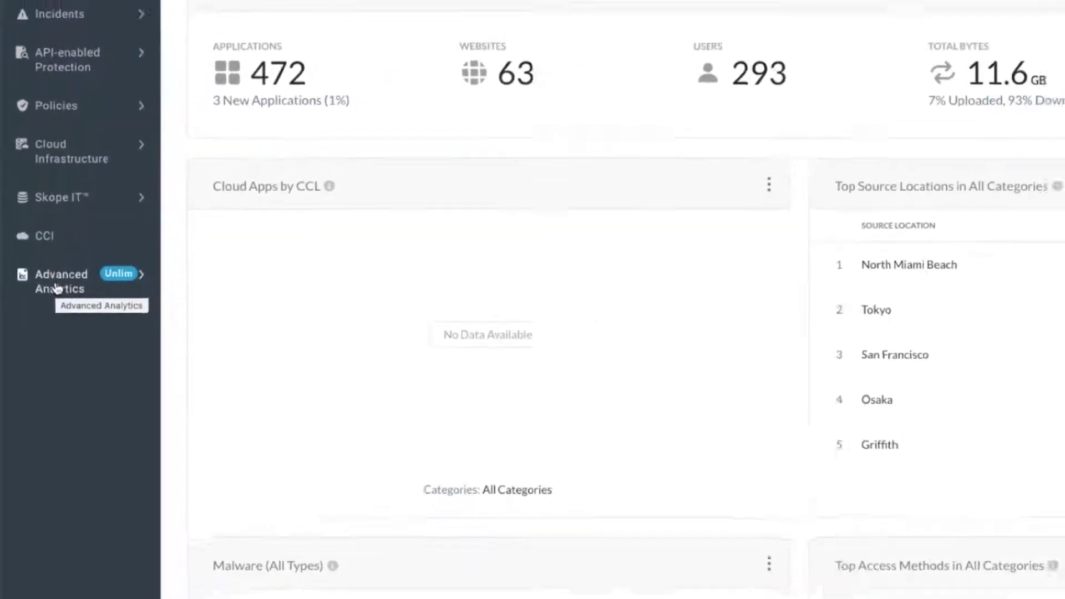
Go to the Explore page under Advanced Analytics.
{"action": "left_click", "coordinate": [57, 287]}
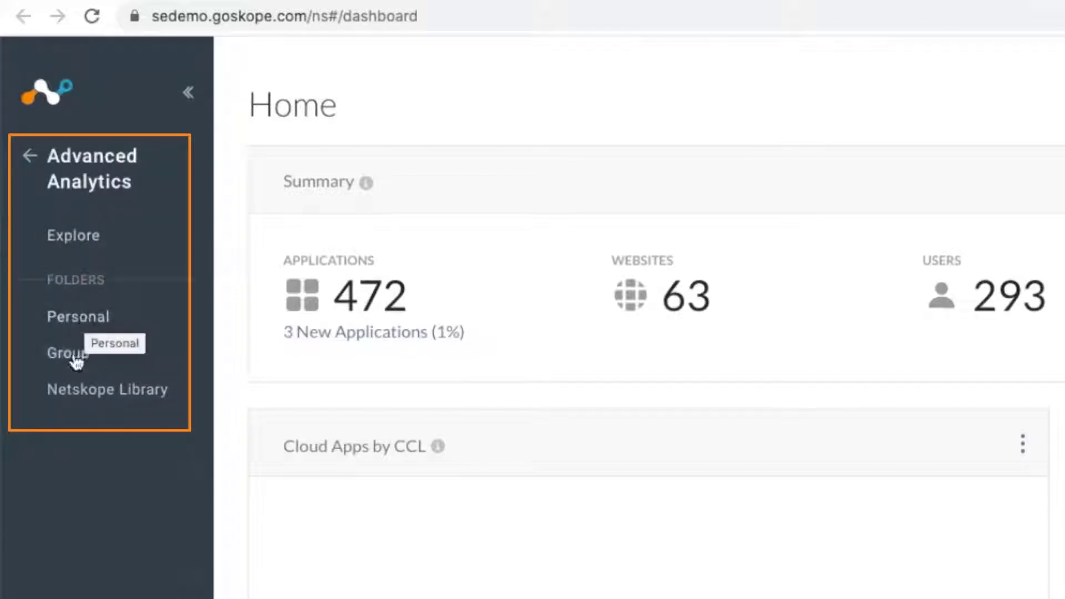
{"action": "left_click", "coordinate": [46, 239]}
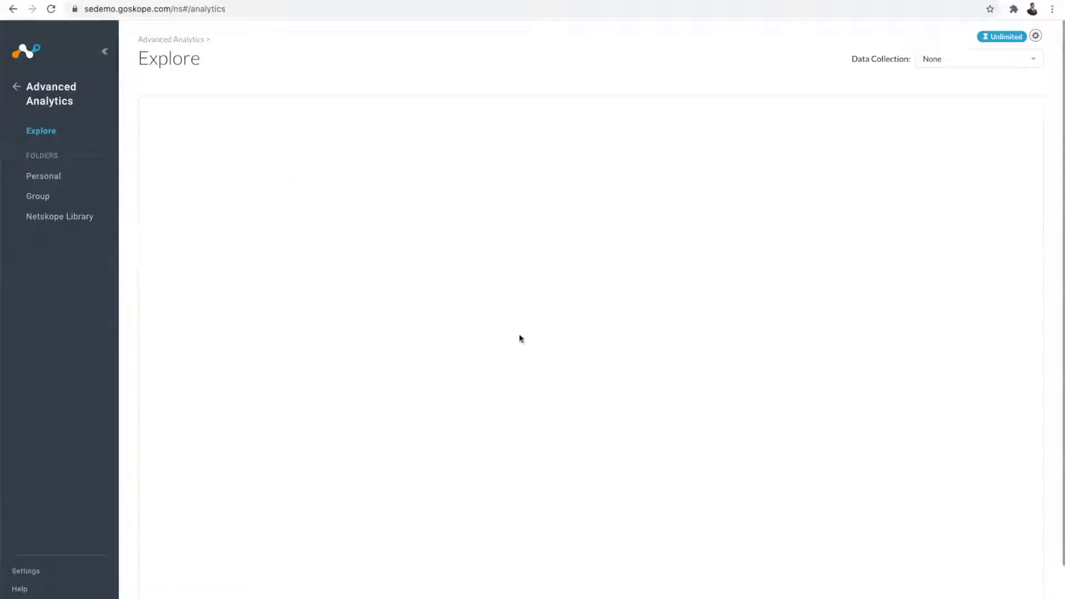
Select Page Events as the data collection to explore.
{"action": "left_click", "coordinate": [1034, 63]}
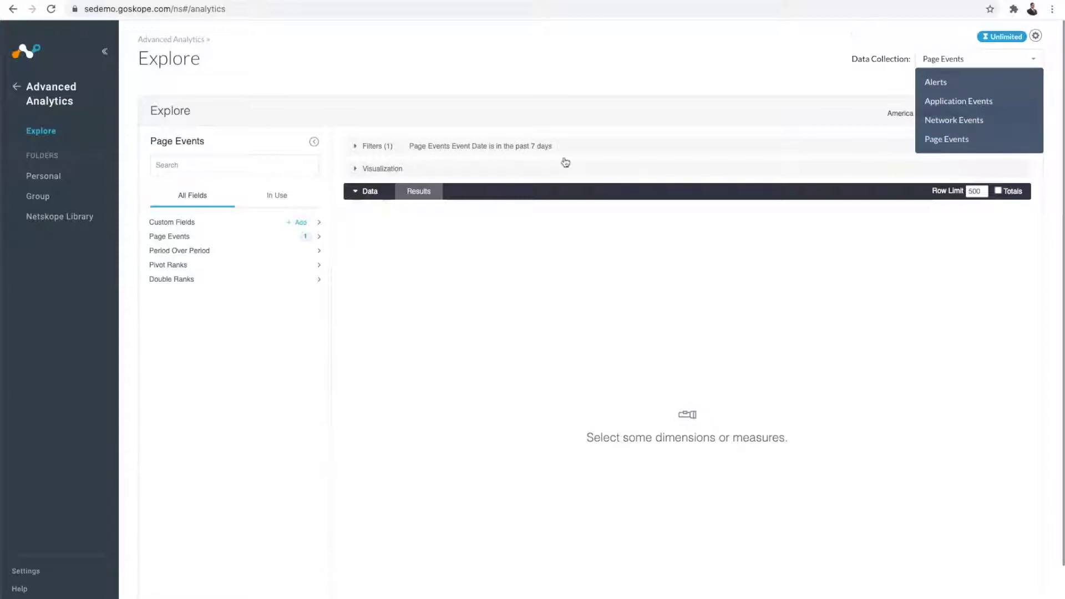
Browse the Personal folders and dashboard reports, then open the shared Group folder.
{"action": "left_click", "coordinate": [45, 179]}
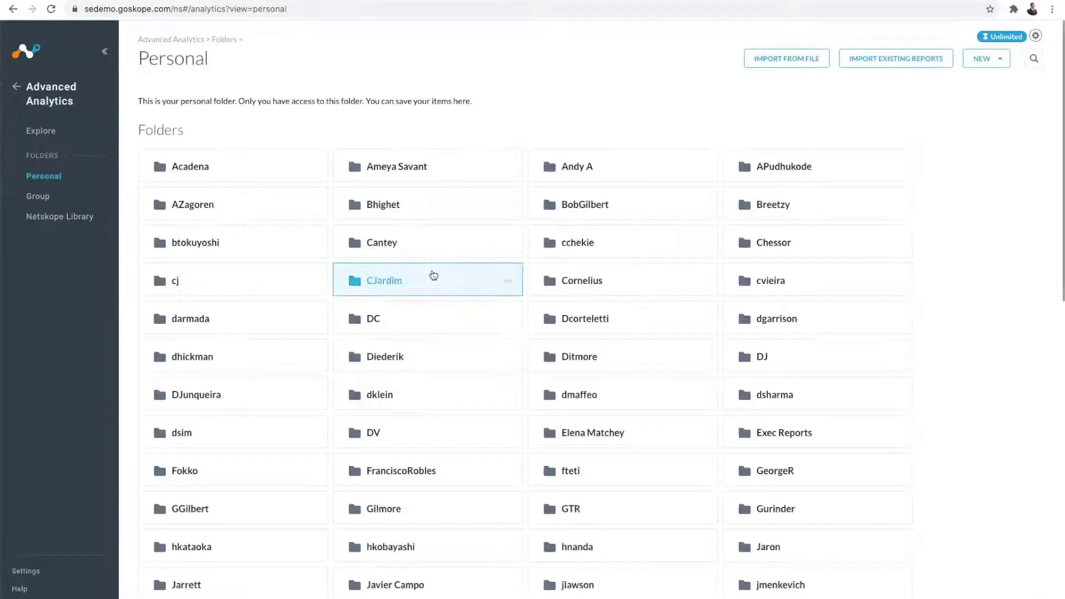
{"action": "scroll", "coordinate": [304, 358], "scroll_direction": "down", "scroll_amount": 3}
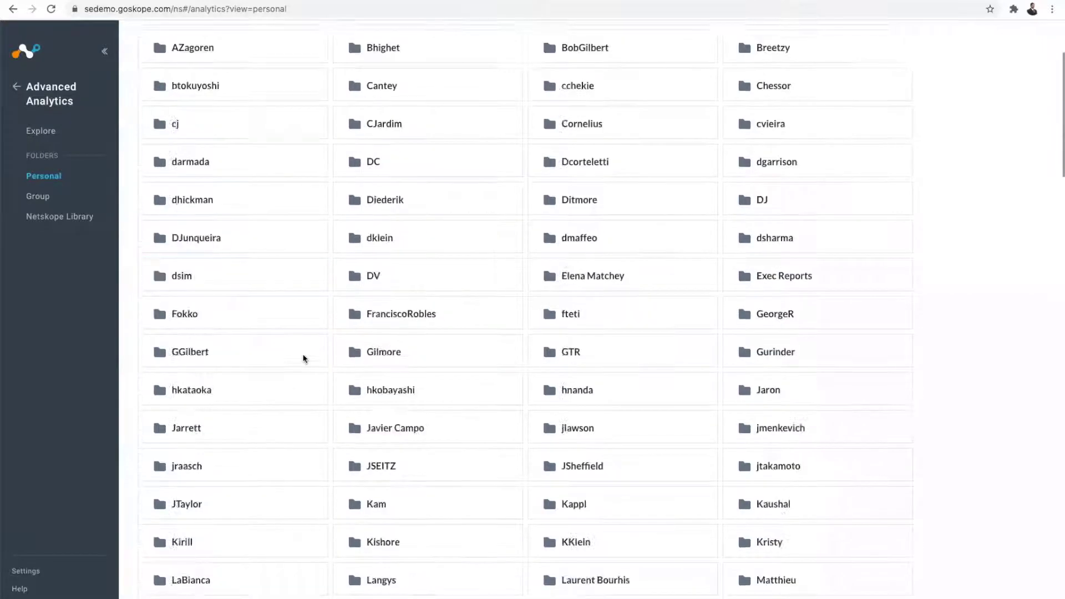
{"action": "scroll", "coordinate": [304, 358], "scroll_direction": "down", "scroll_amount": 15}
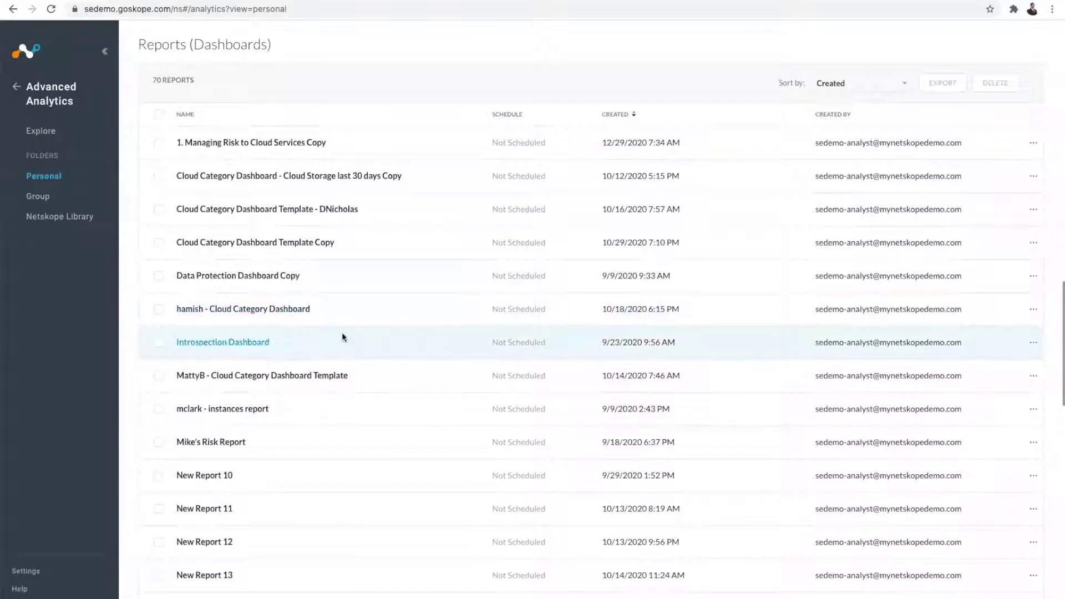
{"action": "scroll", "coordinate": [342, 377], "scroll_direction": "down", "scroll_amount": 1}
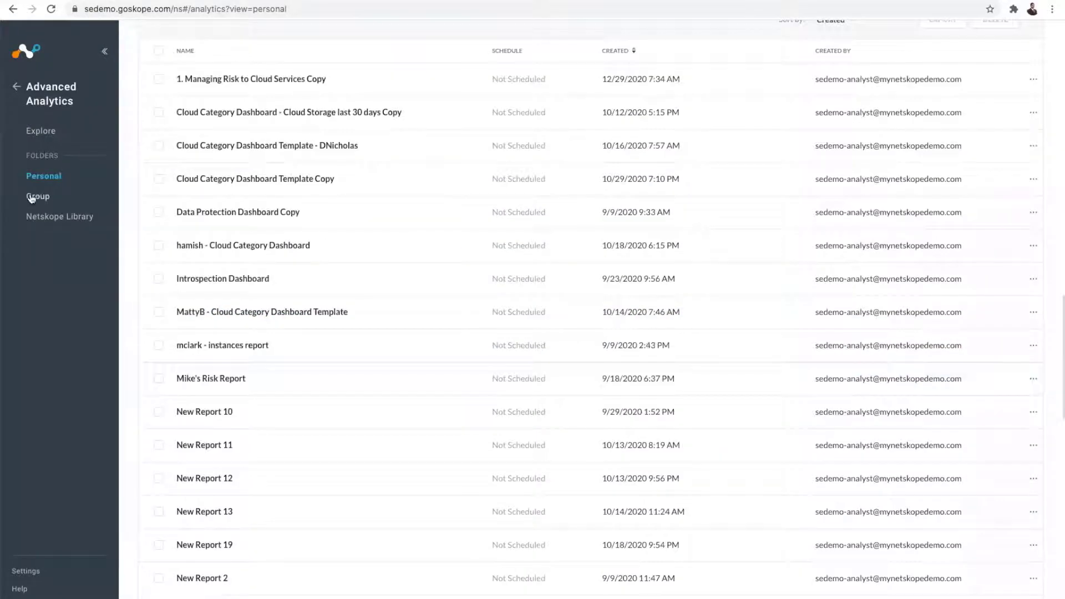
{"action": "scroll", "coordinate": [158, 311], "scroll_direction": "down", "scroll_amount": 1}
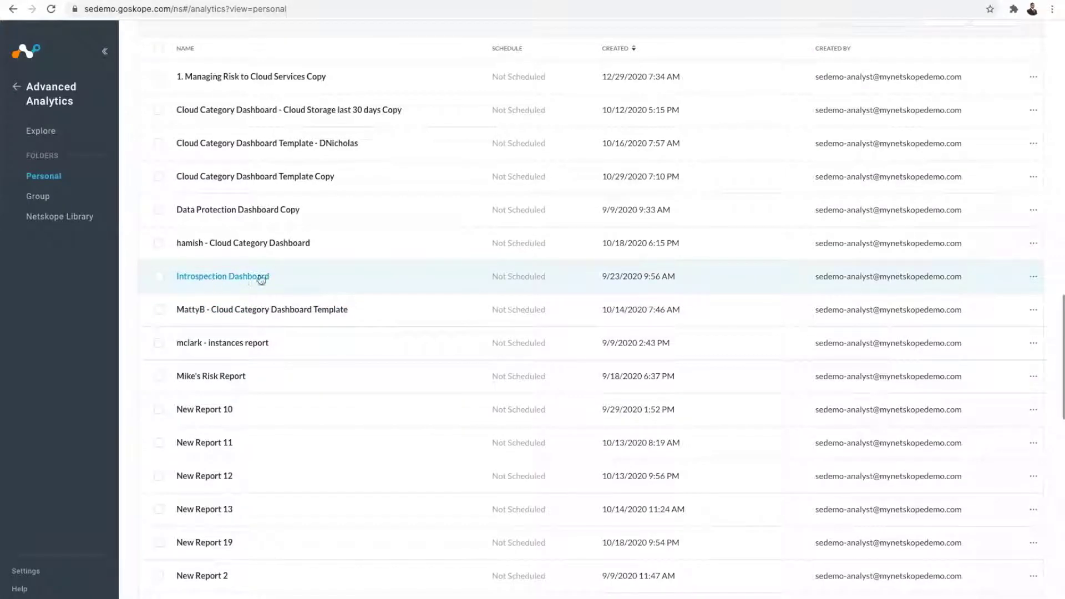
{"action": "left_click", "coordinate": [39, 203]}
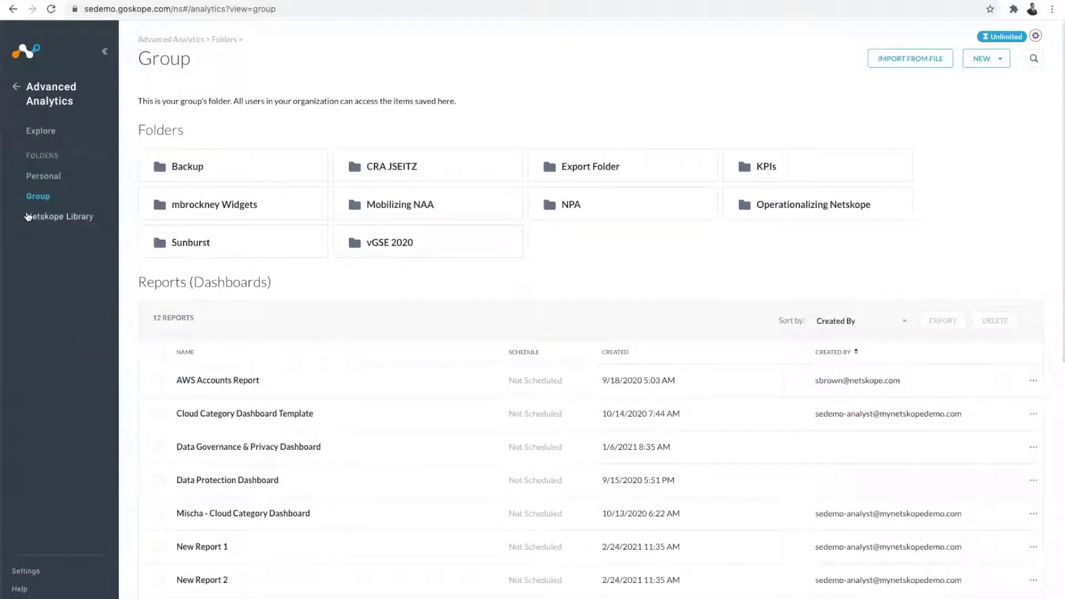
Show the Netskope Library's 19 read-only dashboard reports.
{"action": "left_click", "coordinate": [35, 219]}
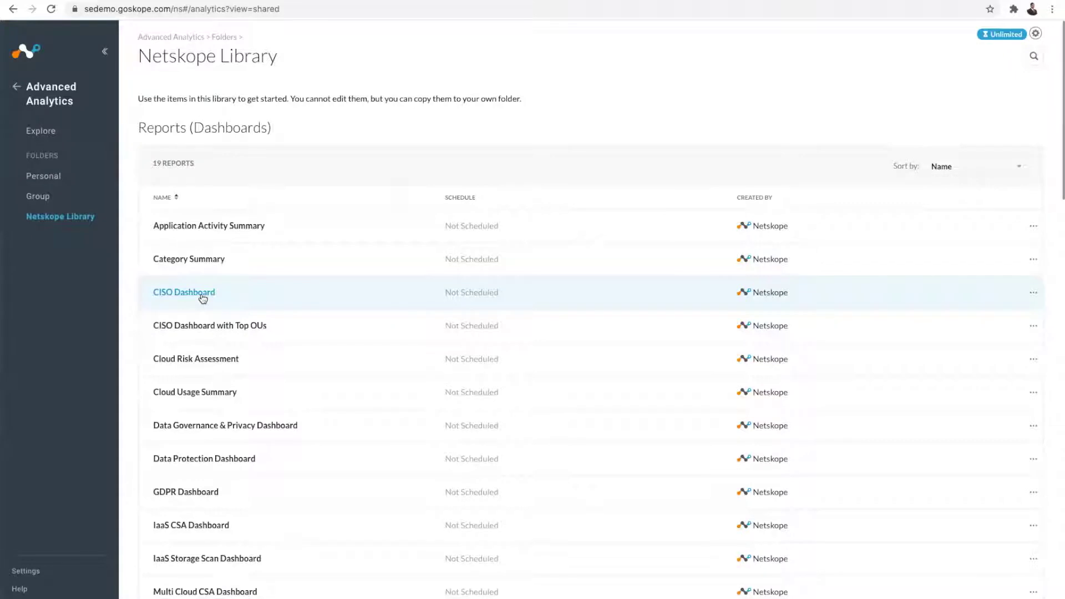
Scroll the Netskope Library past the reports down to the Widgets section.
{"action": "scroll", "coordinate": [202, 298], "scroll_direction": "down", "scroll_amount": 12}
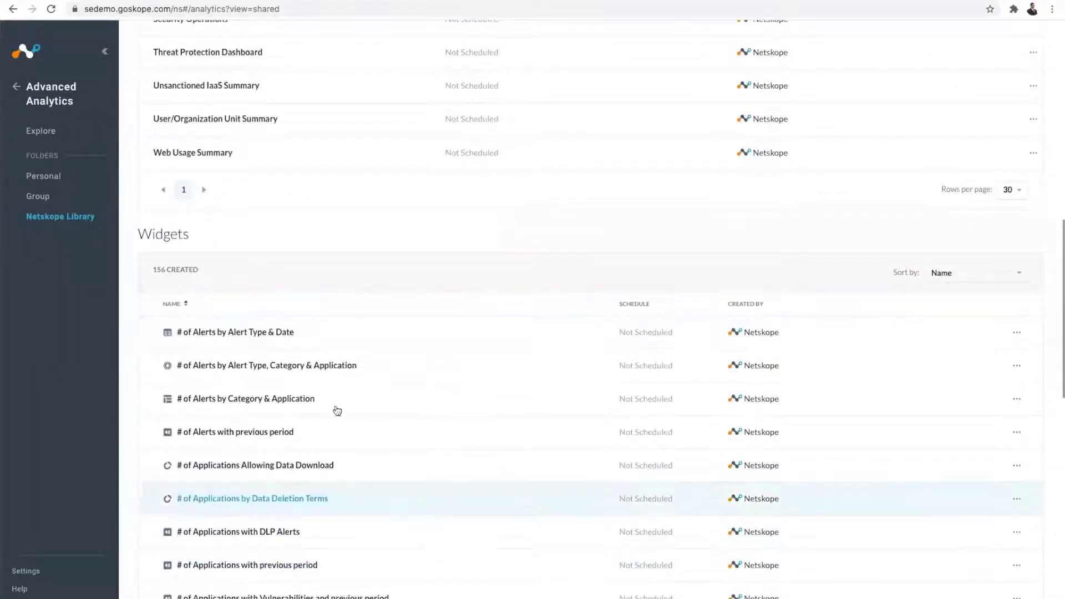
{"action": "scroll", "coordinate": [374, 532], "scroll_direction": "down", "scroll_amount": 1}
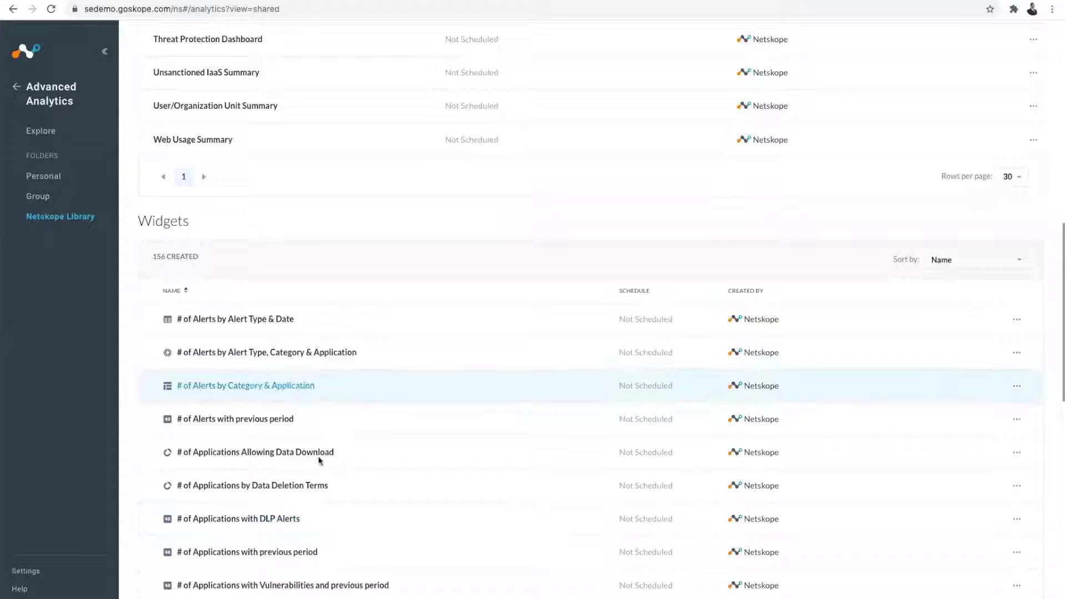
{"action": "scroll", "coordinate": [277, 527], "scroll_direction": "down", "scroll_amount": 1}
{"action": "scroll", "coordinate": [278, 528], "scroll_direction": "down", "scroll_amount": 1}
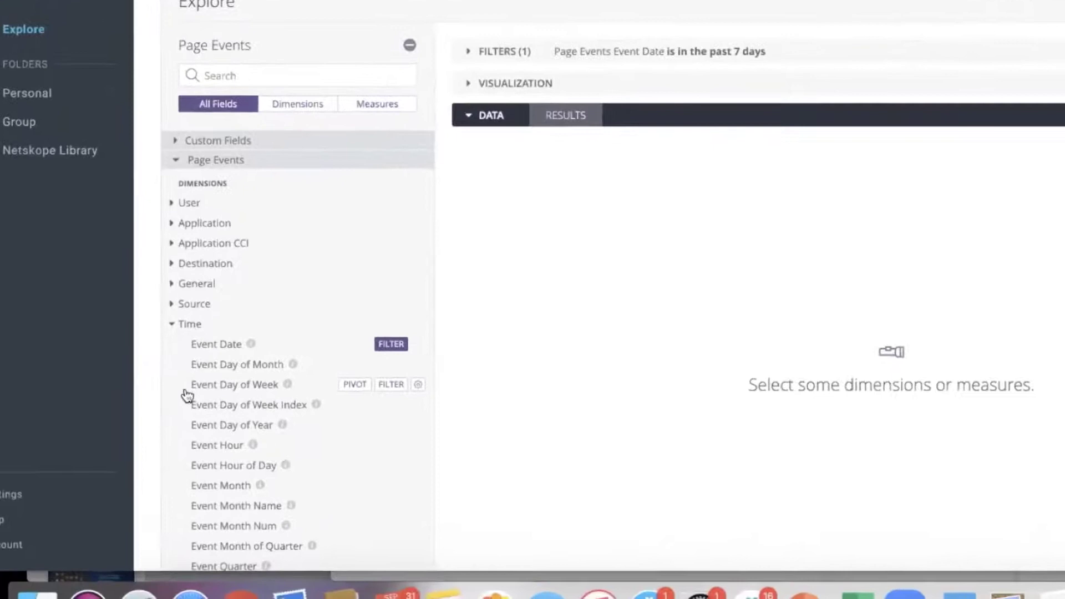
{"action": "left_click", "coordinate": [172, 324]}
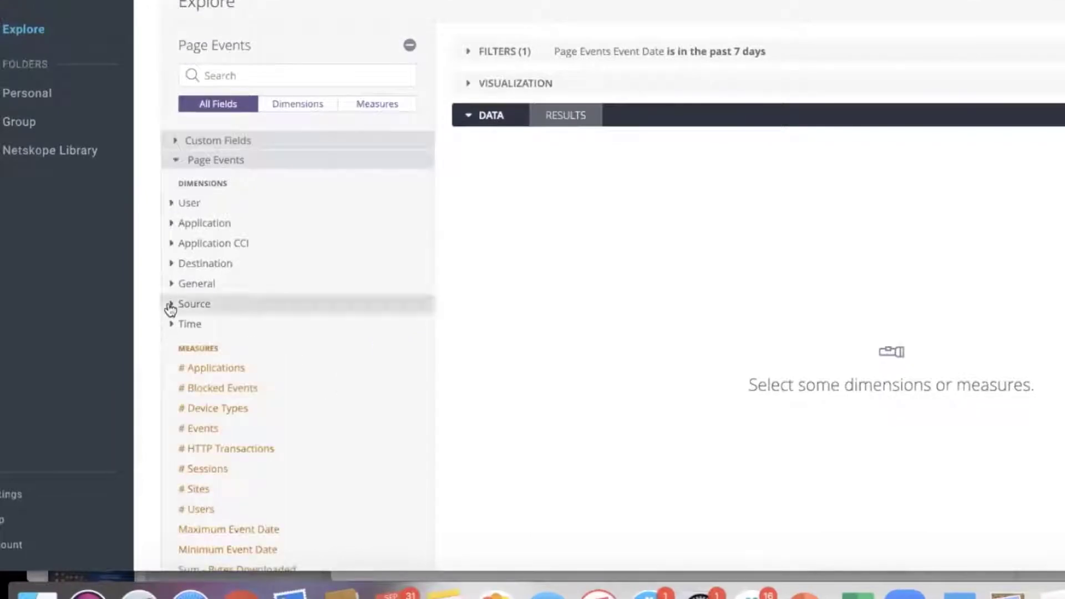
{"action": "left_click", "coordinate": [170, 304]}
{"action": "left_click", "coordinate": [171, 283]}
{"action": "left_click", "coordinate": [172, 264]}
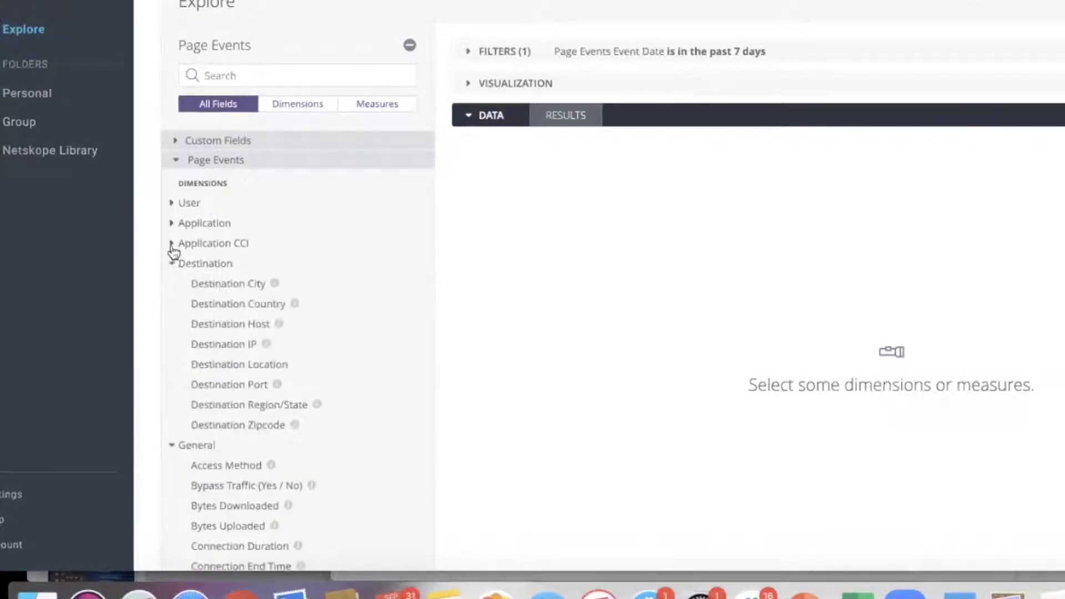
{"action": "left_click", "coordinate": [172, 247]}
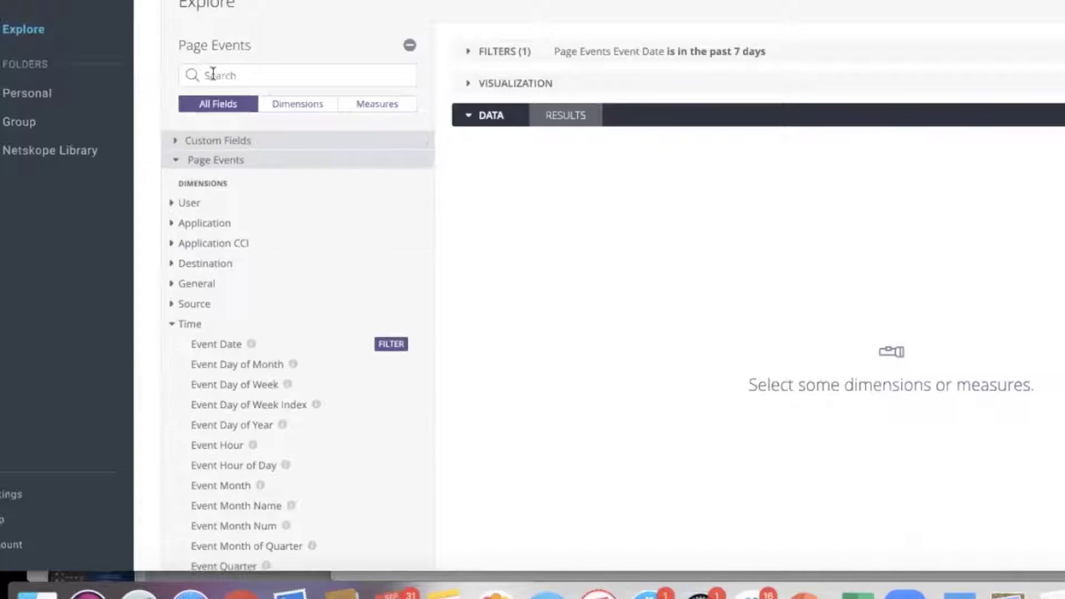
{"action": "left_click", "coordinate": [213, 75]}
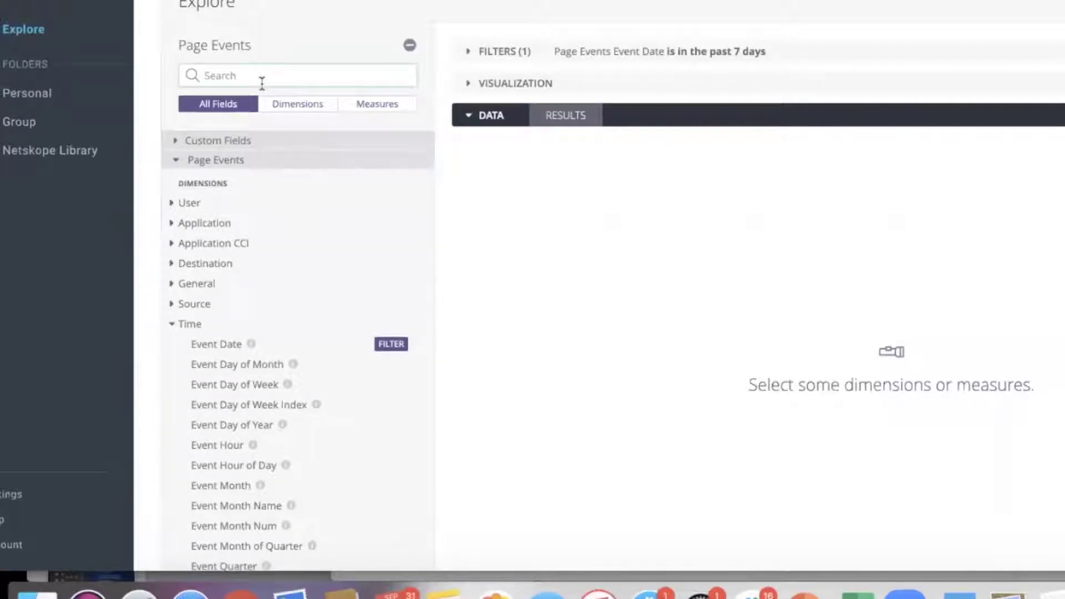
{"action": "type", "text": "ccl"}
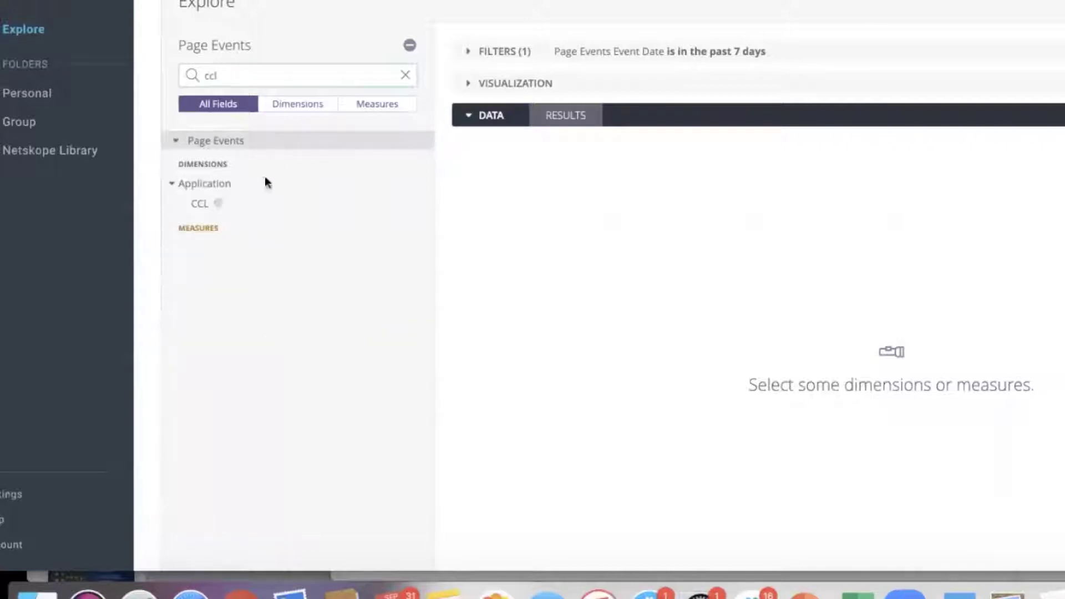
{"action": "double_click", "coordinate": [208, 76]}
{"action": "key", "text": "BackSpace"}
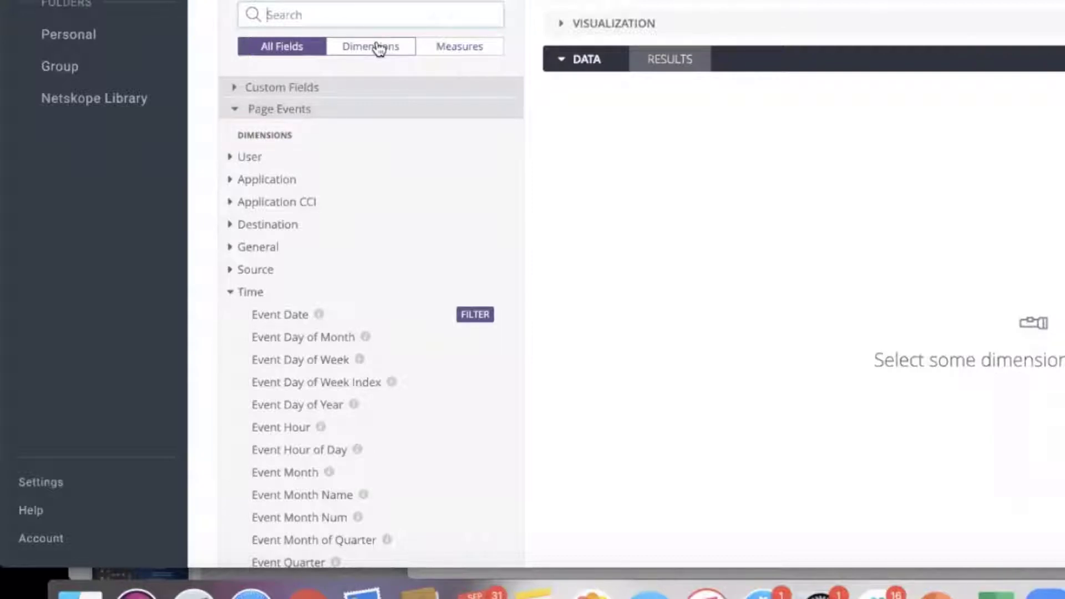
{"action": "left_click", "coordinate": [454, 46]}
{"action": "scroll", "coordinate": [357, 317], "scroll_direction": "down", "scroll_amount": 3}
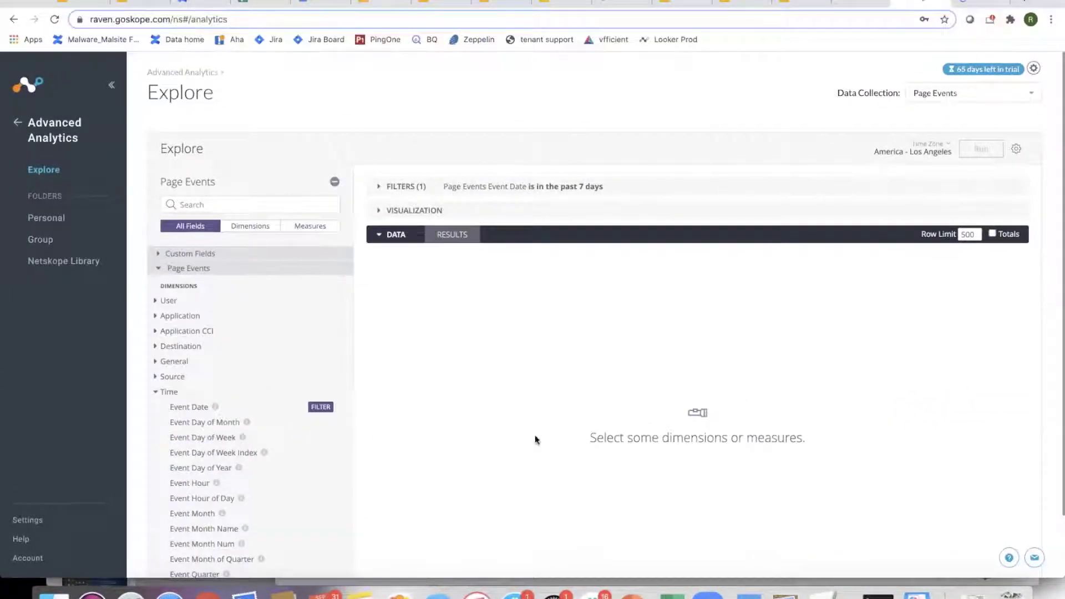
Show the Event Date past-7-days filter details and list the additional visualization chart types.
{"action": "left_click", "coordinate": [477, 191]}
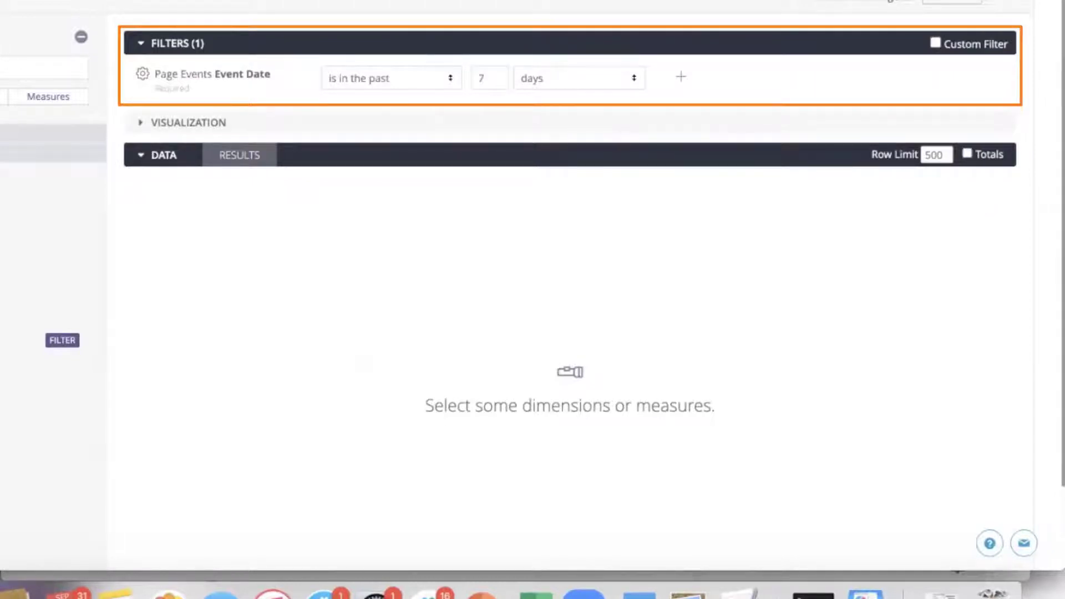
{"action": "left_click", "coordinate": [197, 123]}
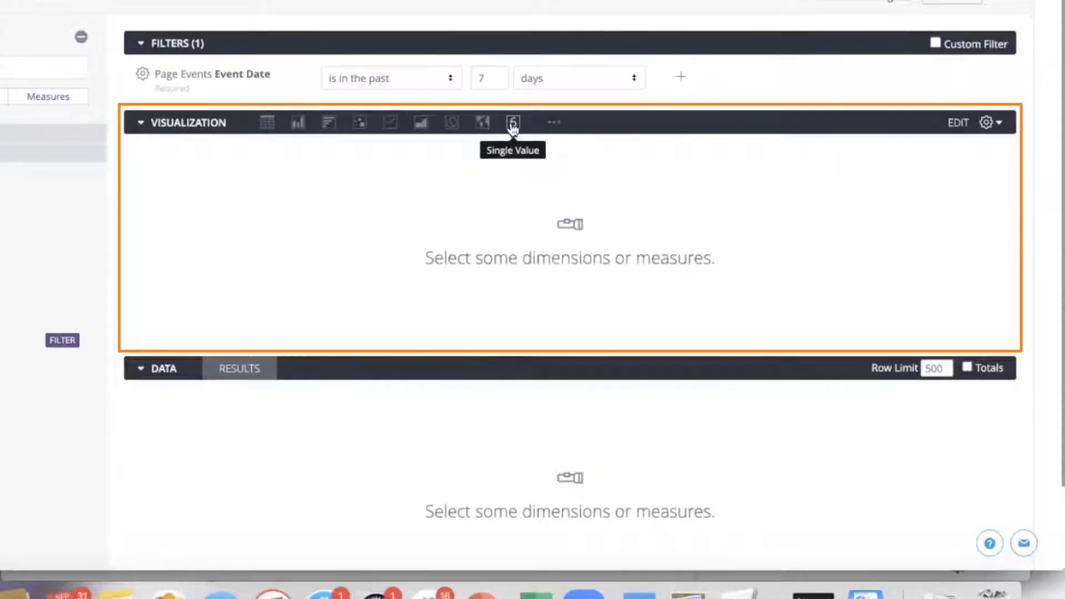
{"action": "left_click", "coordinate": [553, 122]}
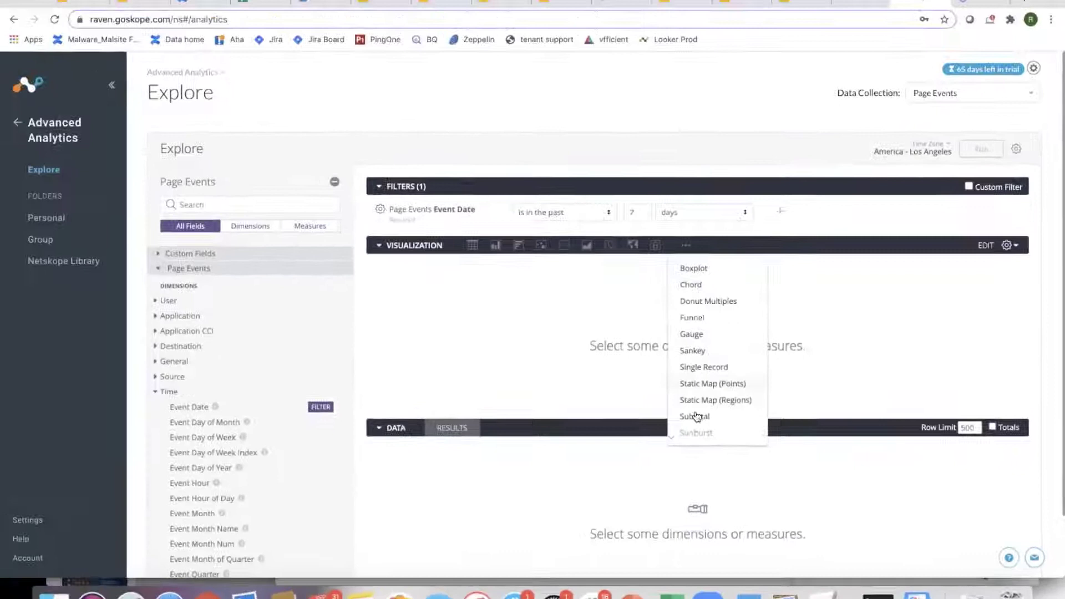
{"action": "scroll", "coordinate": [696, 420], "scroll_direction": "down", "scroll_amount": 5}
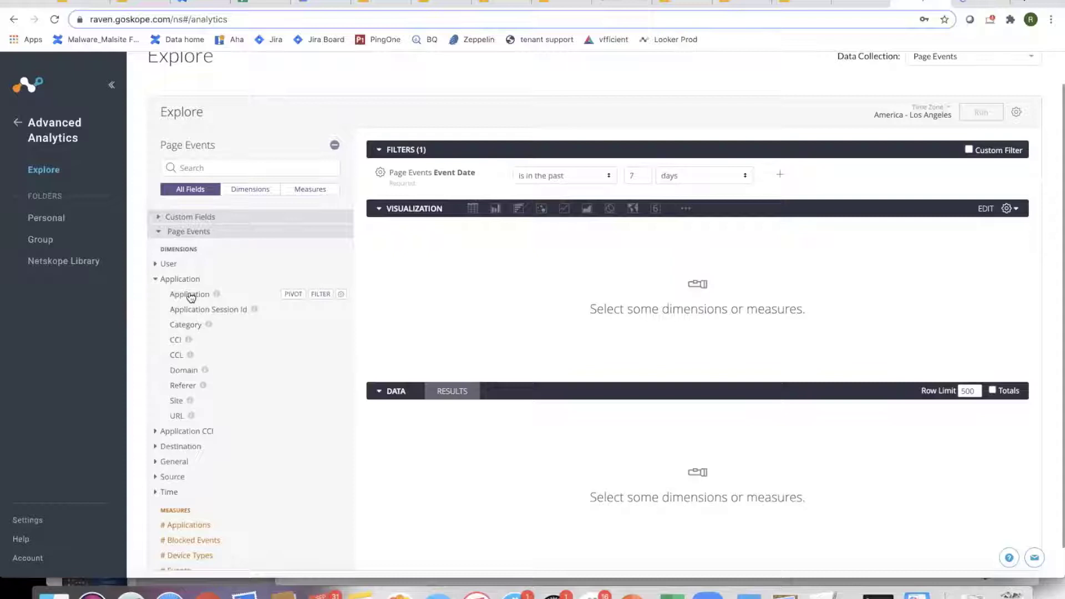
Run a query of # Users per Application, returning 500 rows led by Facebook.
{"action": "left_click", "coordinate": [189, 296]}
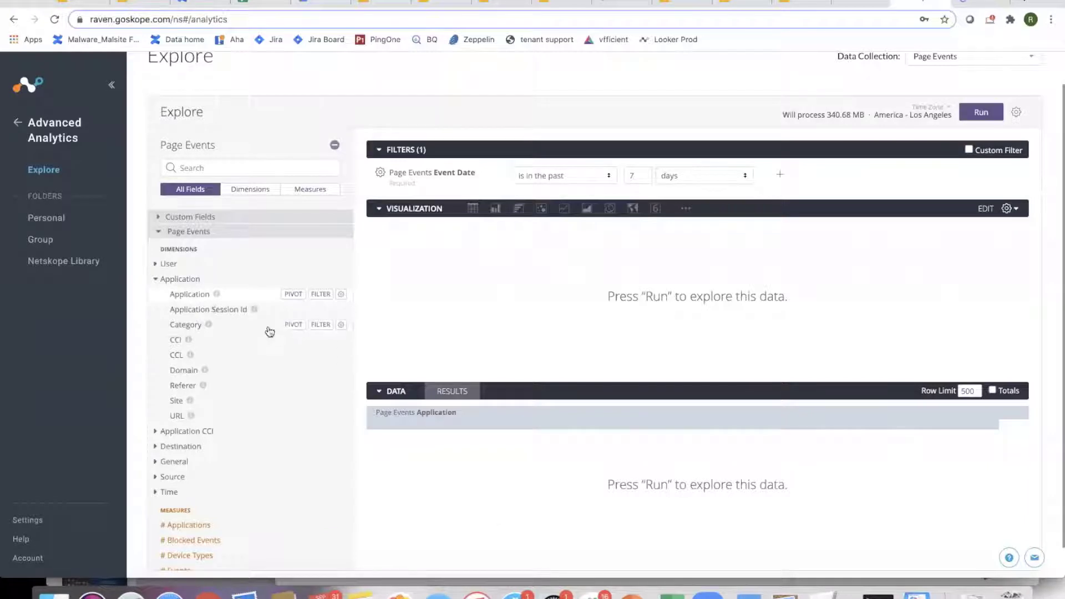
{"action": "scroll", "coordinate": [226, 453], "scroll_direction": "down", "scroll_amount": 5}
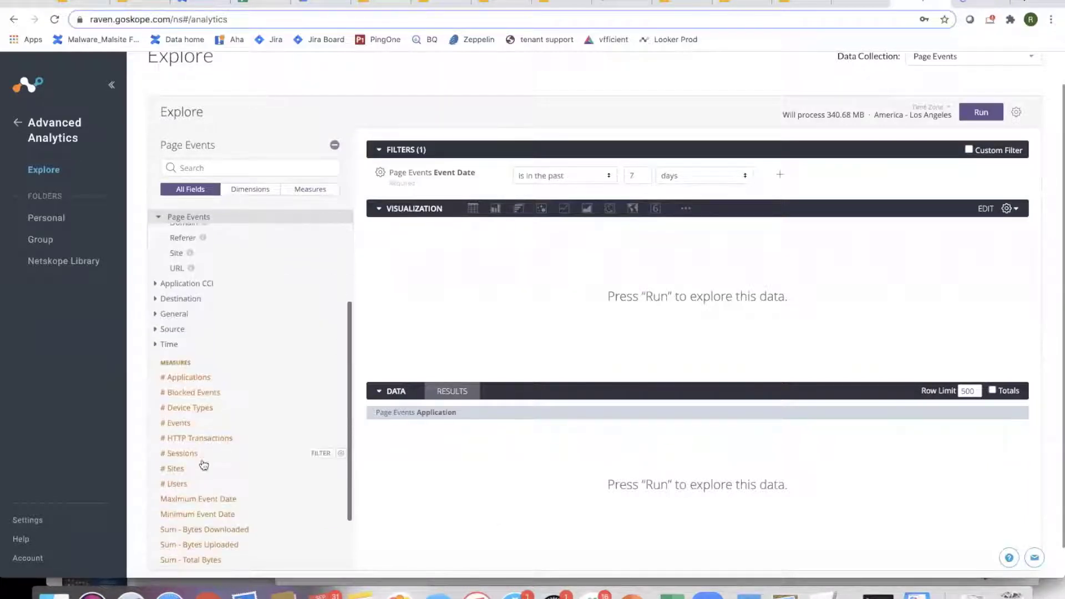
{"action": "left_click", "coordinate": [176, 485]}
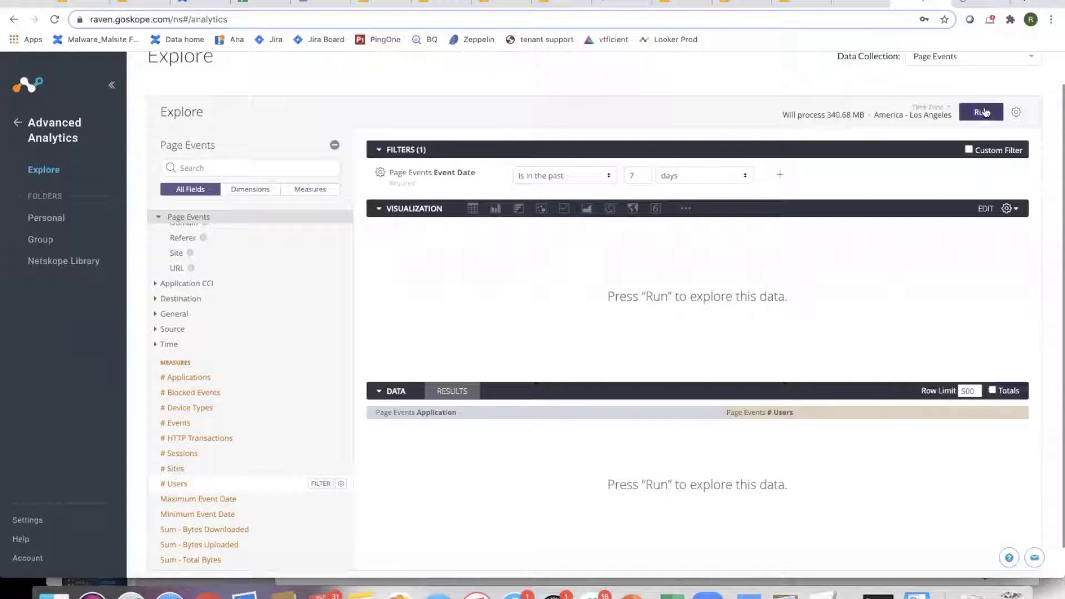
{"action": "left_click", "coordinate": [982, 112]}
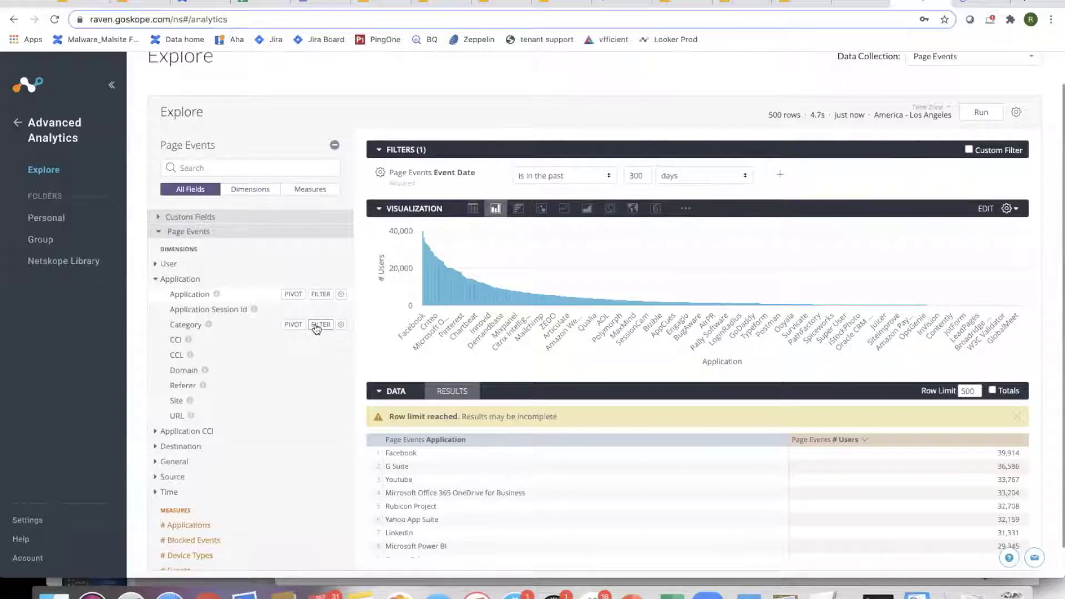
Add empty 'is equal to' filters on Category and on the General group's Access Method.
{"action": "left_click", "coordinate": [316, 327]}
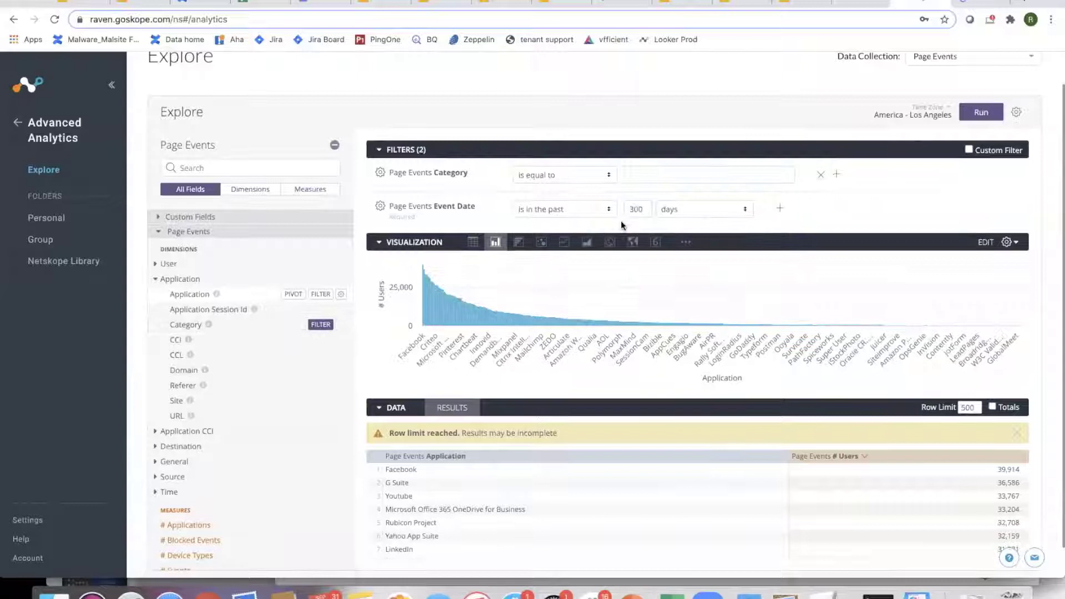
{"action": "left_click", "coordinate": [626, 175]}
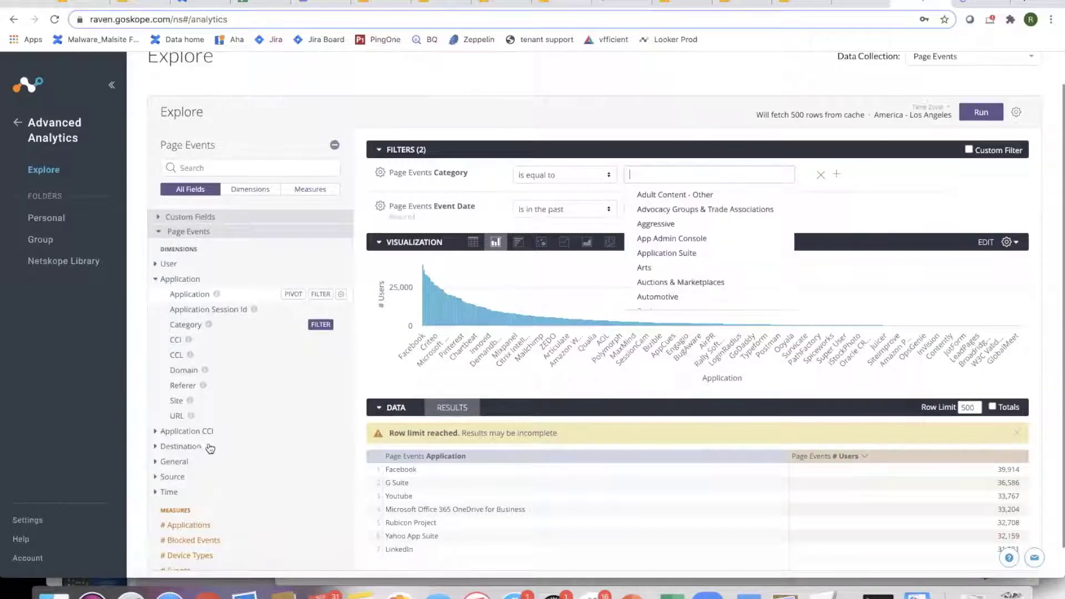
{"action": "left_click", "coordinate": [156, 463]}
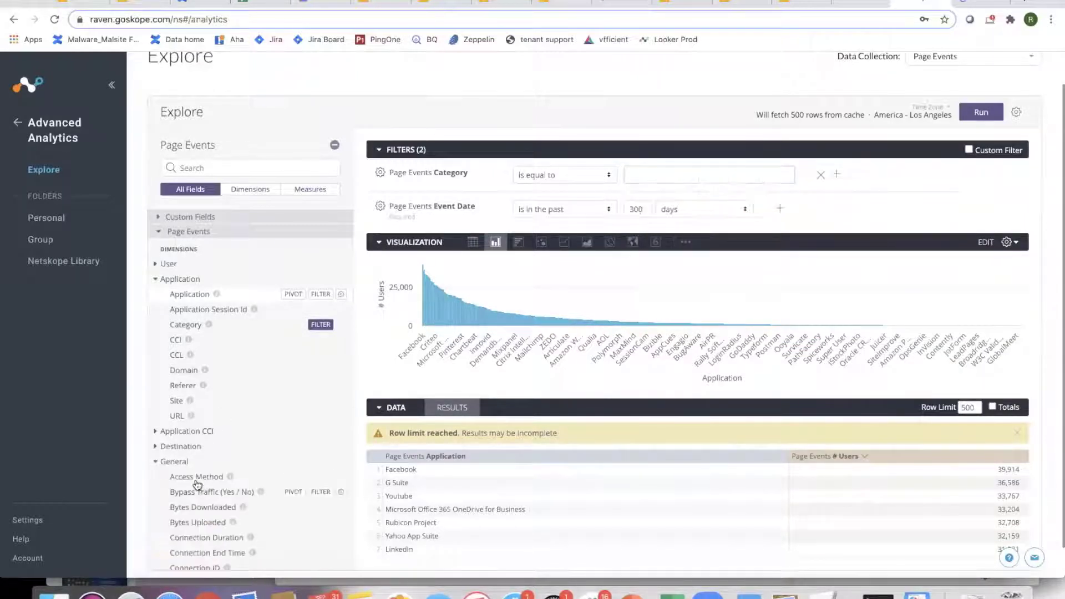
{"action": "left_click", "coordinate": [319, 477]}
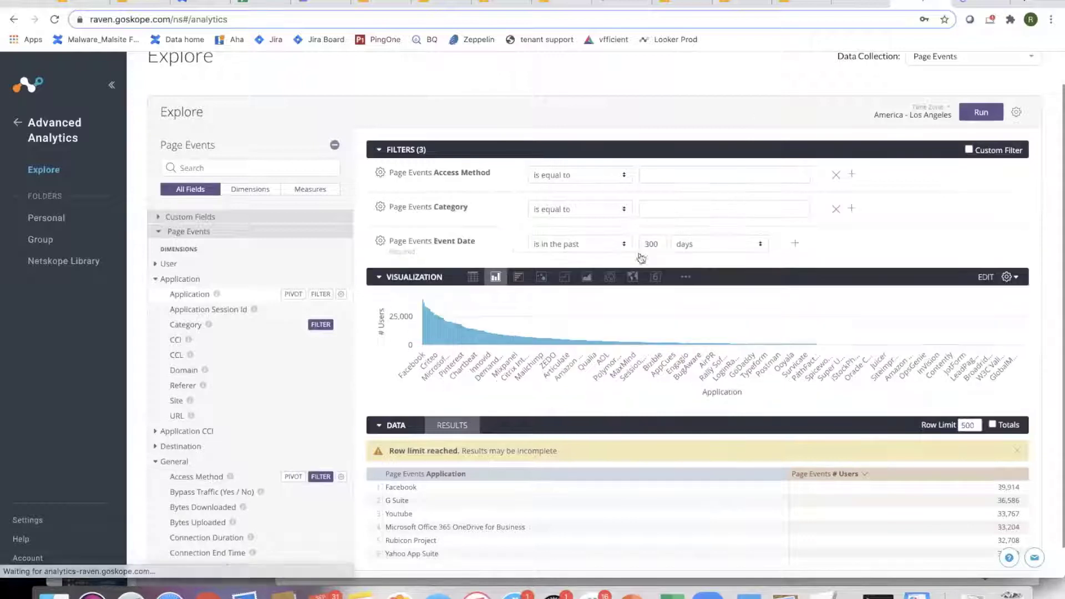
{"action": "left_click", "coordinate": [708, 173]}
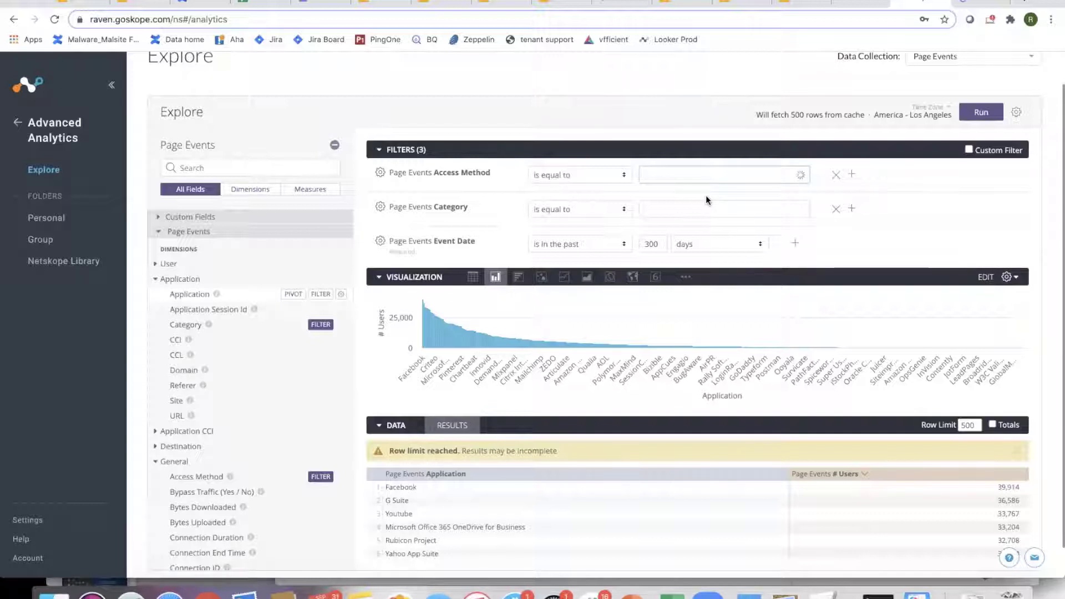
{"action": "left_click", "coordinate": [705, 209]}
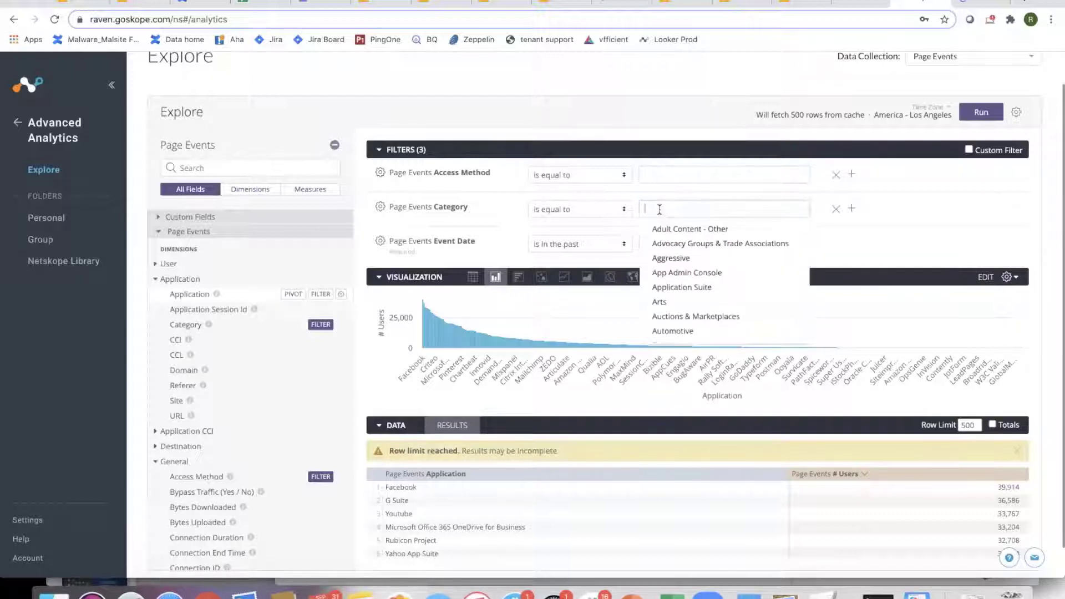
Set the Category filter to Cloud Storage and rerun, giving 101 rows led by OneDrive for Business.
{"action": "type", "text": "cloud"}
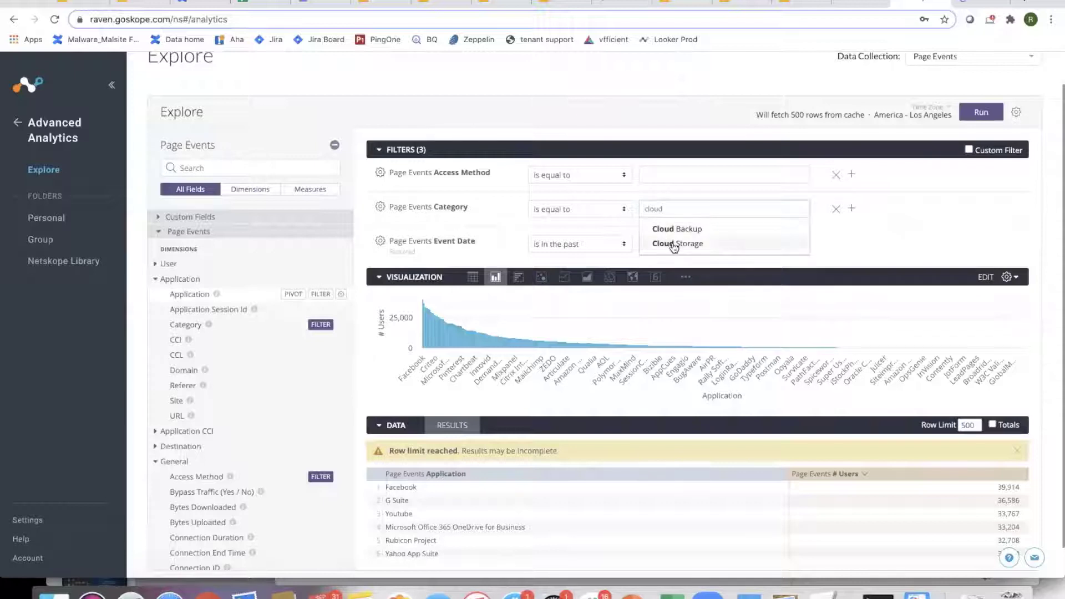
{"action": "left_click", "coordinate": [674, 244]}
{"action": "left_click", "coordinate": [976, 114]}
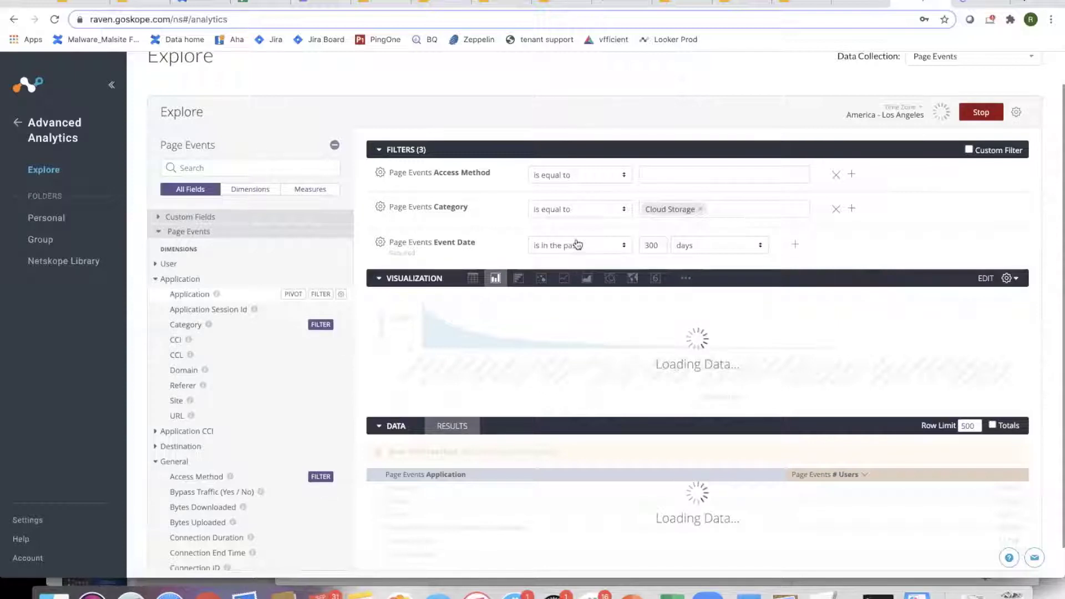
{"action": "left_click", "coordinate": [340, 294]}
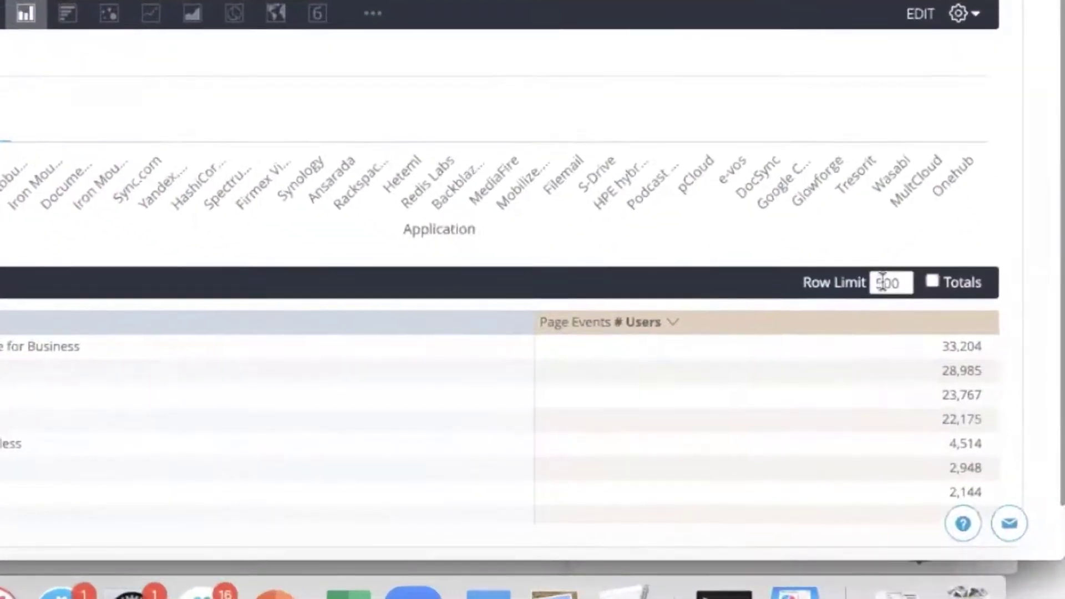
Change the row limit from 500 to 10 and rerun to chart the top 10 apps.
{"action": "double_click", "coordinate": [883, 282]}
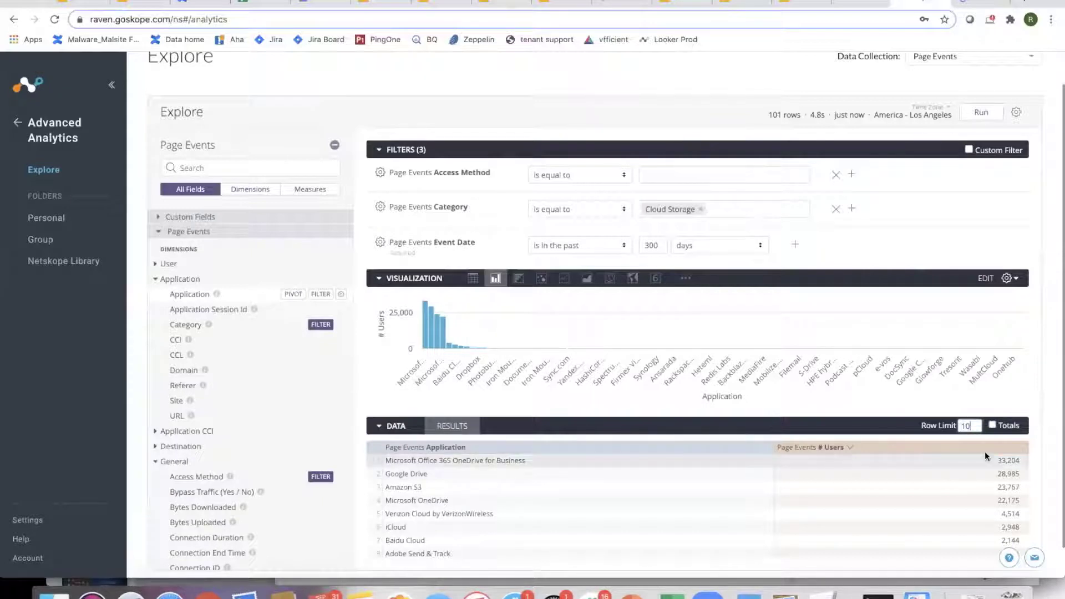
{"action": "left_click", "coordinate": [980, 114]}
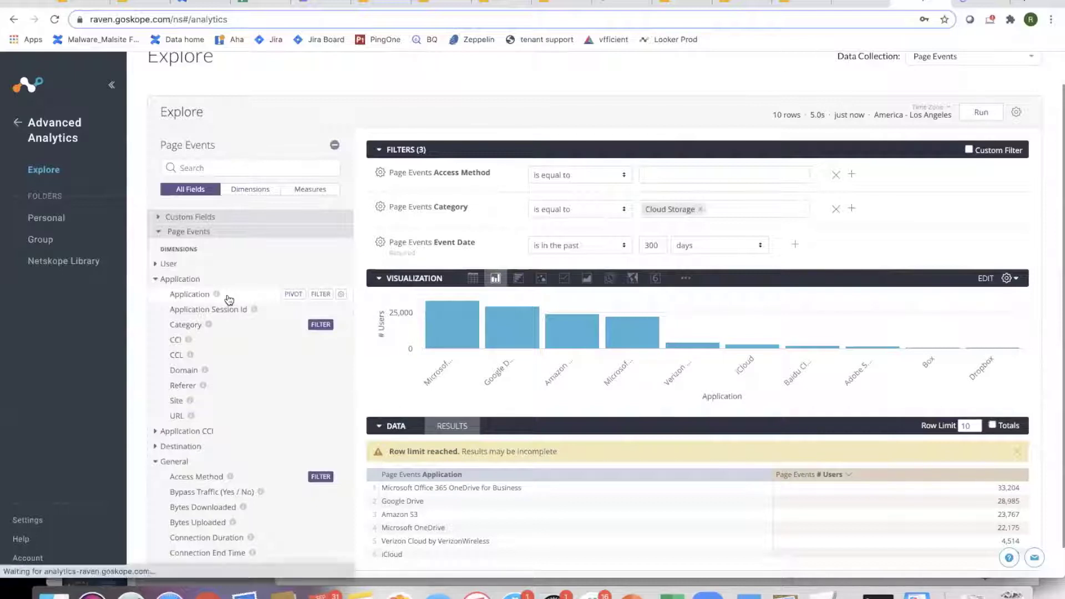
Remove and re-add the Application field, then bring up the Application column's options.
{"action": "left_click", "coordinate": [228, 299]}
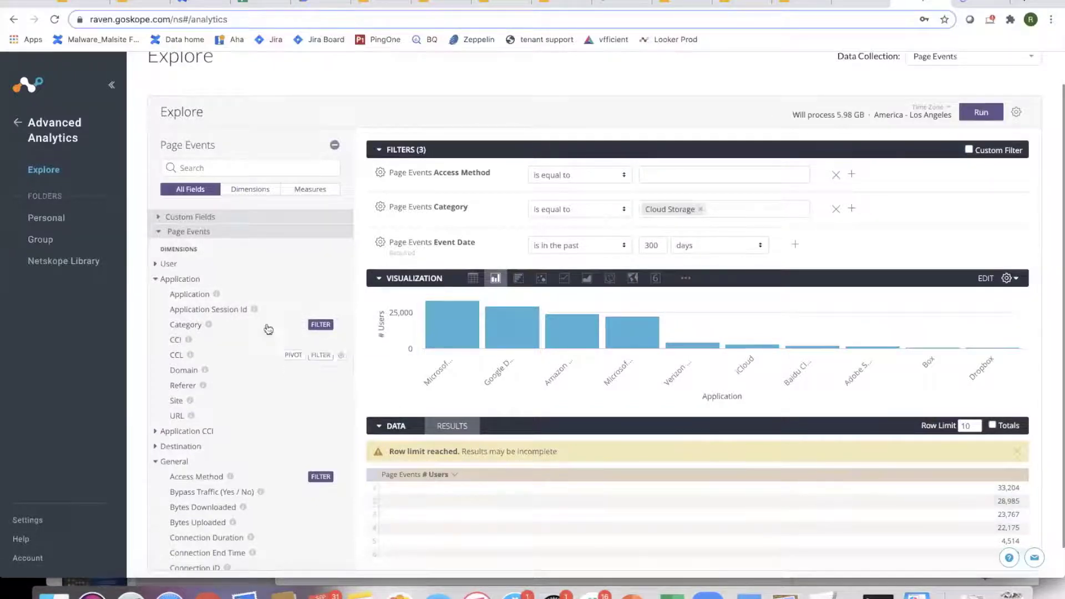
{"action": "left_click", "coordinate": [229, 295]}
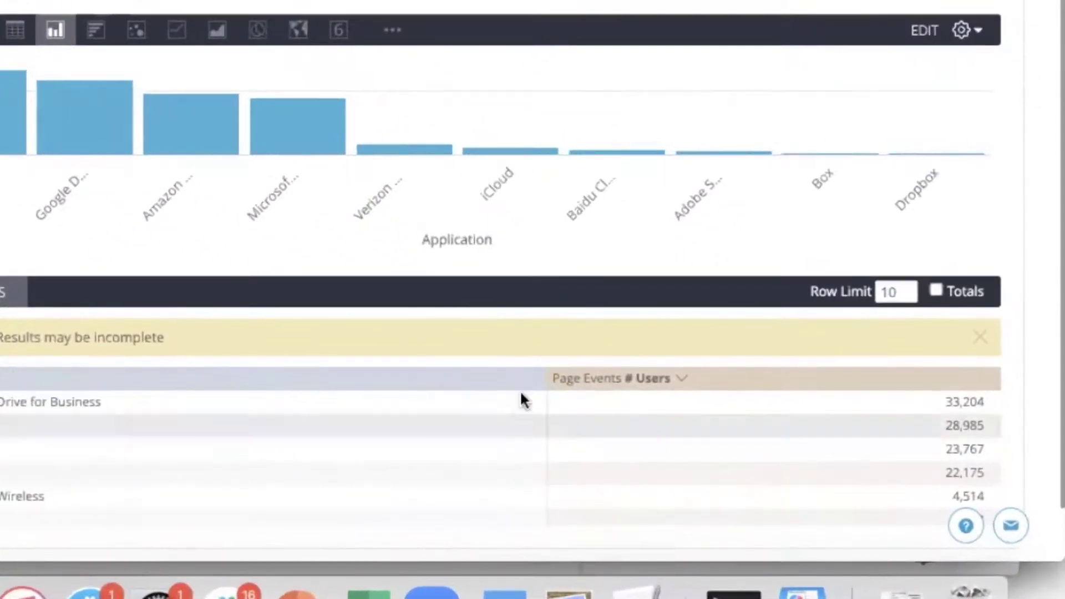
{"action": "mouse_move", "coordinate": [533, 382]}
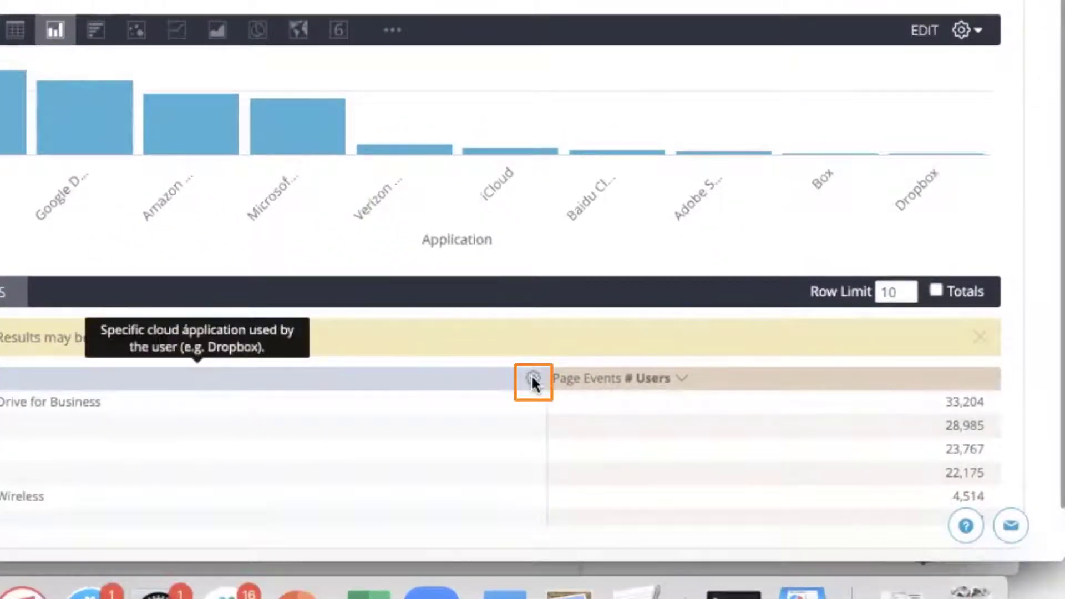
{"action": "left_click", "coordinate": [532, 380]}
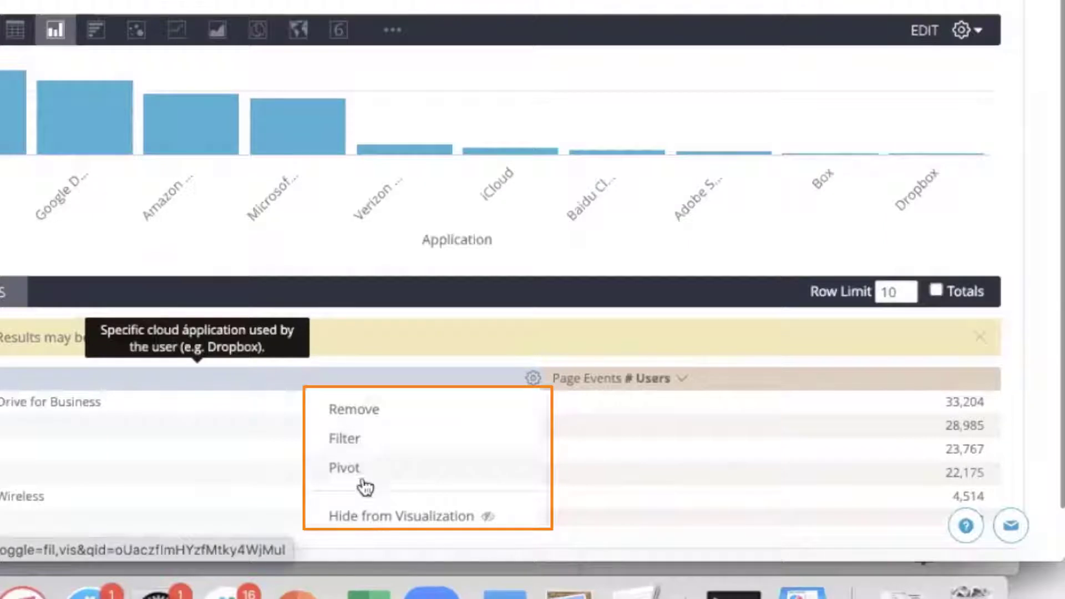
Add the Category field, move its column before Application, collapse Filters and rerun.
{"action": "left_click", "coordinate": [367, 519]}
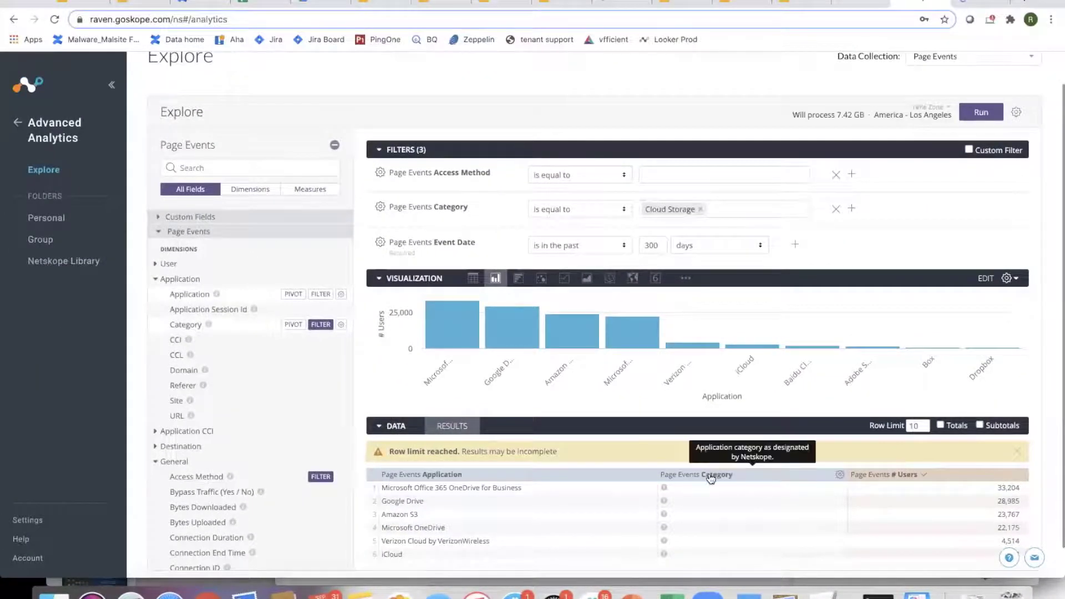
{"action": "left_click_drag", "start_coordinate": [710, 475], "coordinate": [440, 475]}
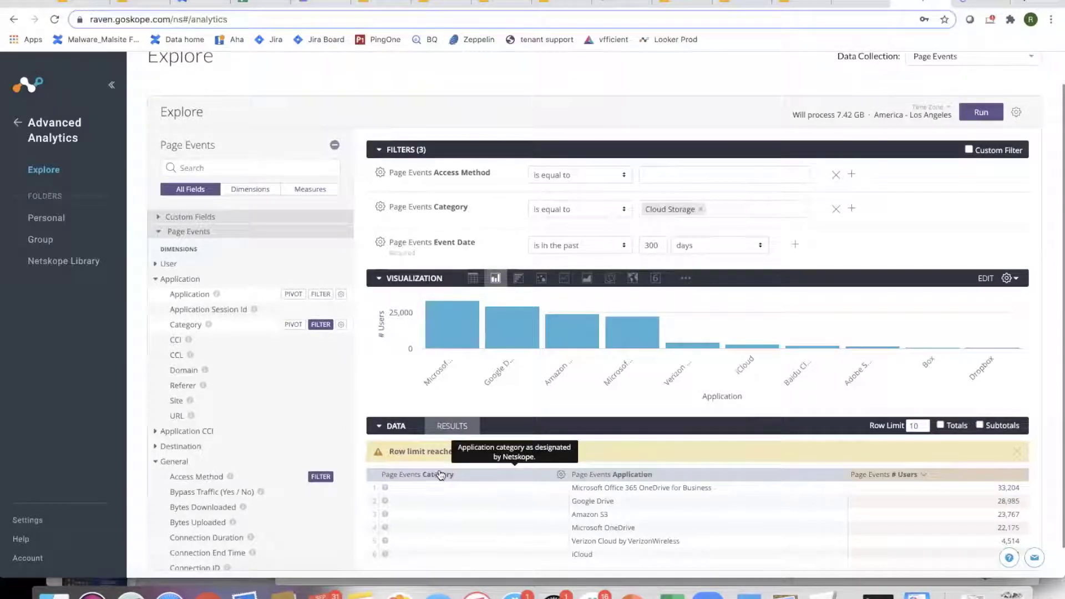
{"action": "left_click", "coordinate": [379, 149]}
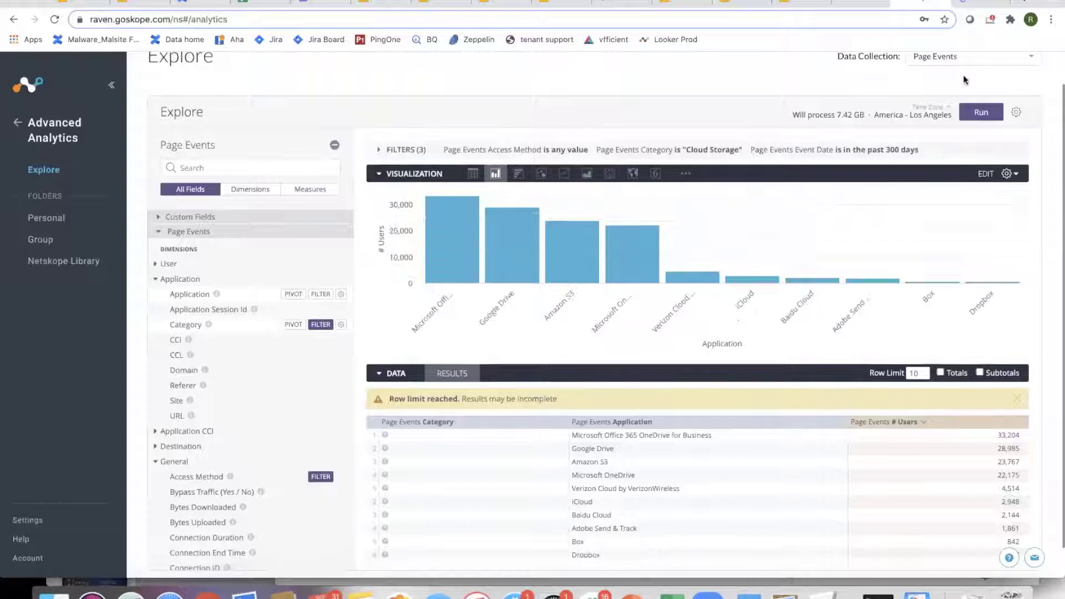
{"action": "left_click", "coordinate": [979, 114]}
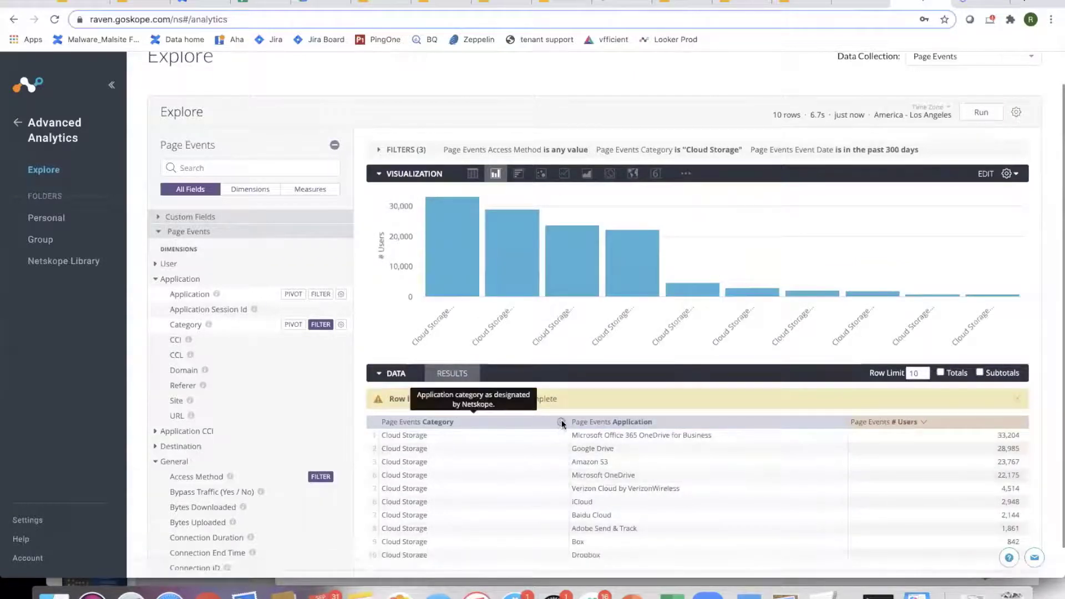
Hide the Category column from the visualization so bars stay labelled by application.
{"action": "left_click", "coordinate": [560, 422]}
{"action": "left_click", "coordinate": [500, 499]}
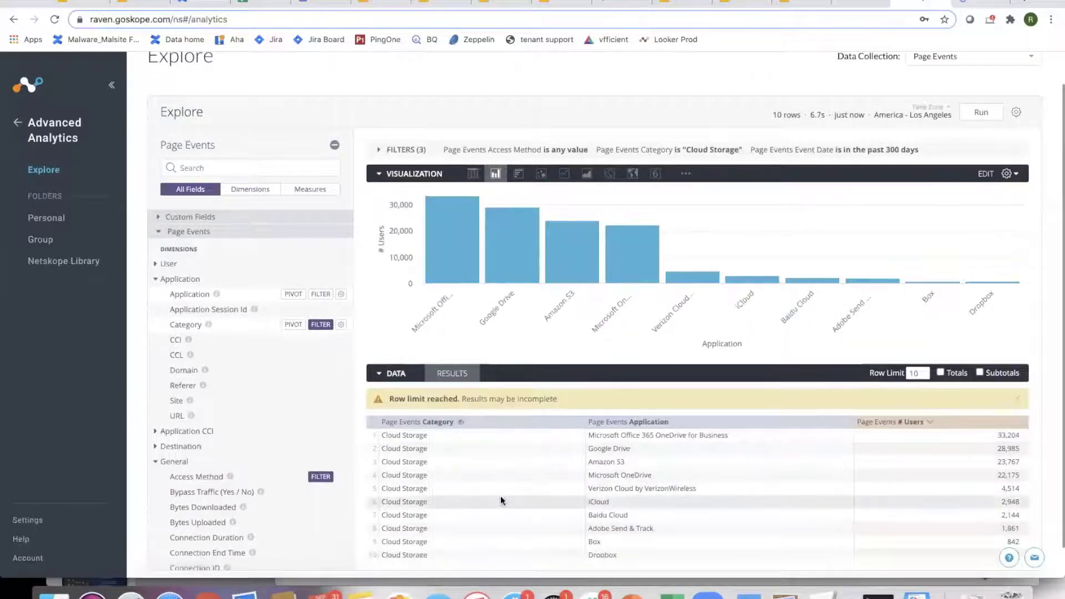
{"action": "left_click", "coordinate": [577, 421]}
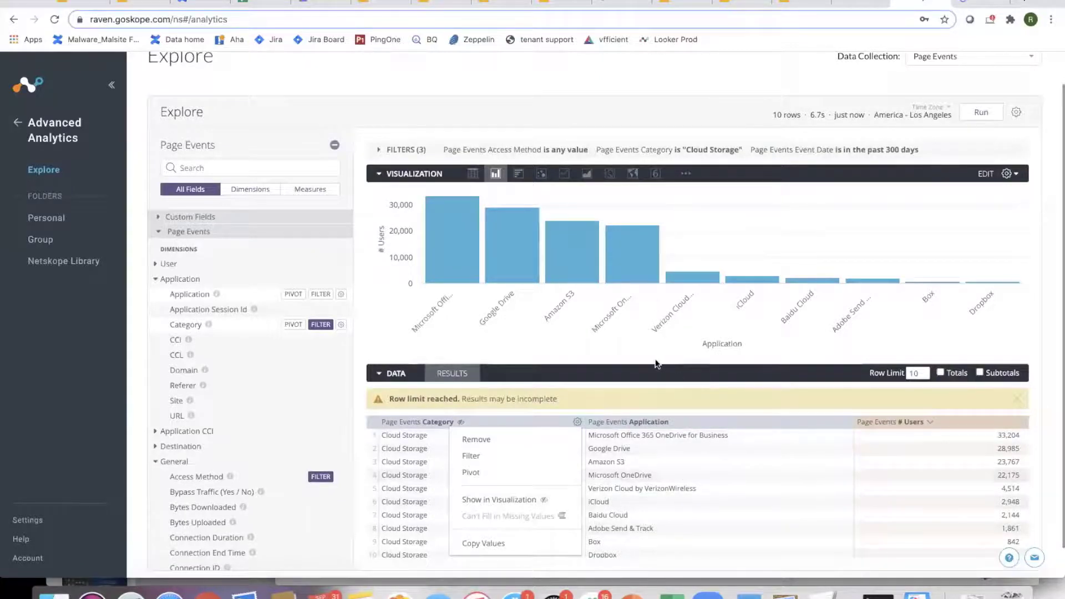
{"action": "left_click", "coordinate": [577, 422]}
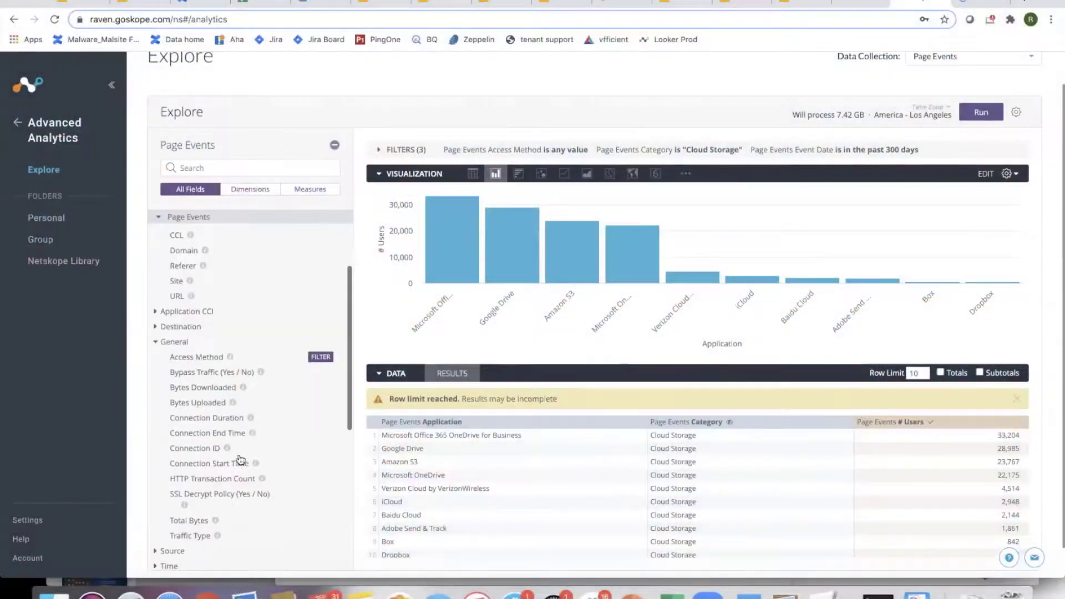
{"action": "scroll", "coordinate": [239, 459], "scroll_direction": "down", "scroll_amount": 3}
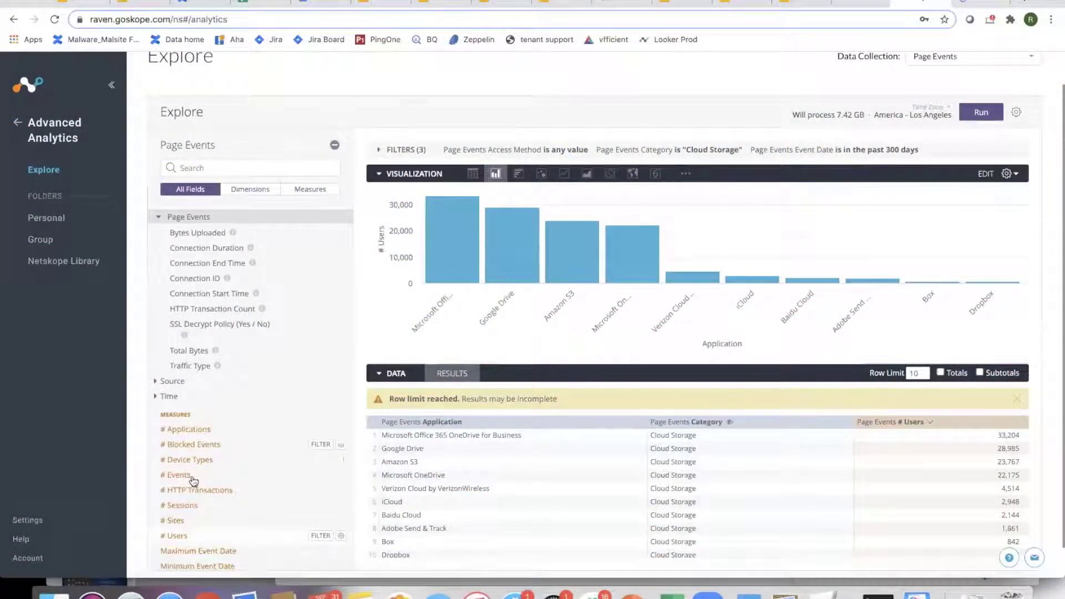
Add the # Events measure and rerun the Cloud Storage query.
{"action": "left_click", "coordinate": [176, 476]}
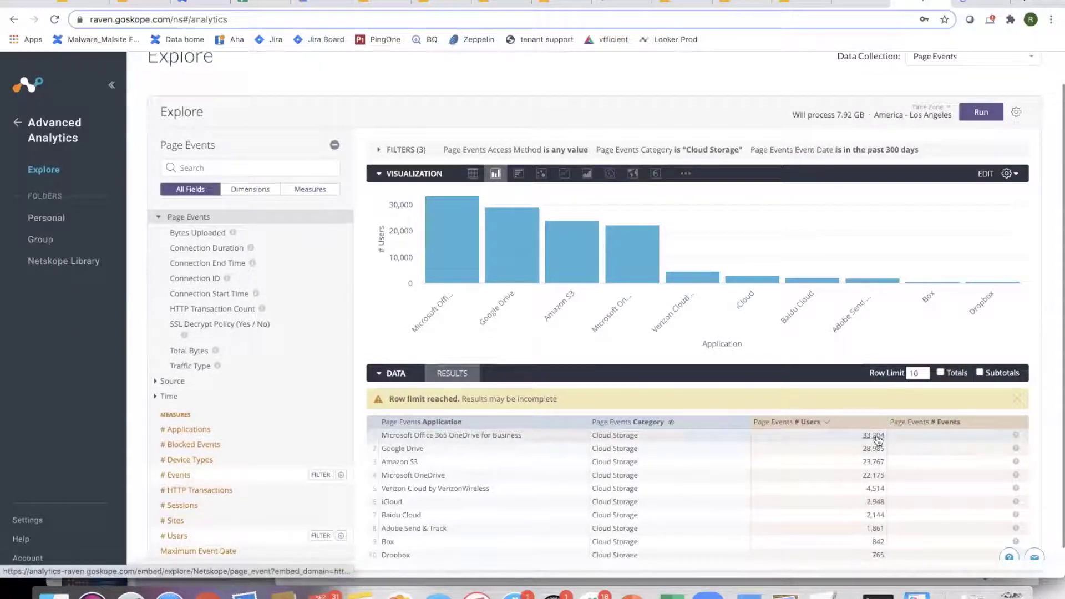
{"action": "left_click", "coordinate": [982, 113]}
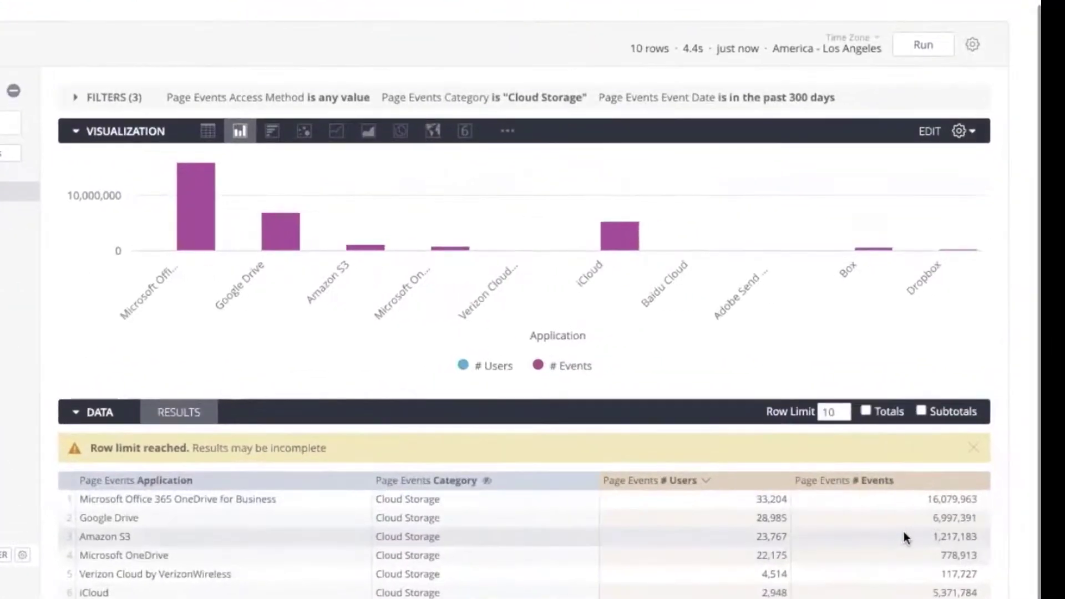
In the chart's Y axis settings, move # Events from Left 1 to a separate right axis.
{"action": "left_click", "coordinate": [962, 132]}
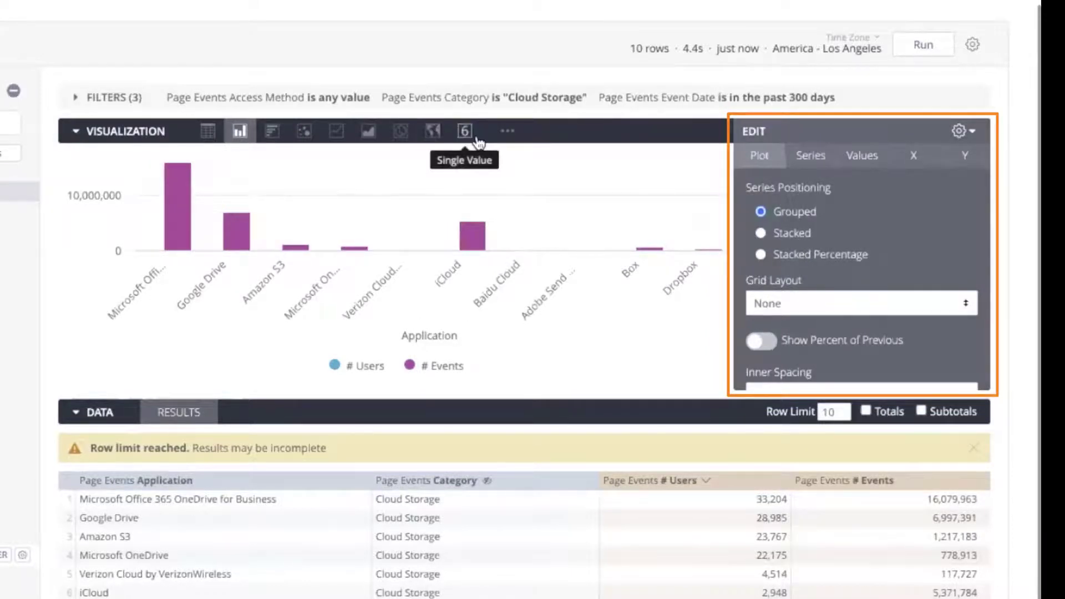
{"action": "left_click", "coordinate": [964, 155]}
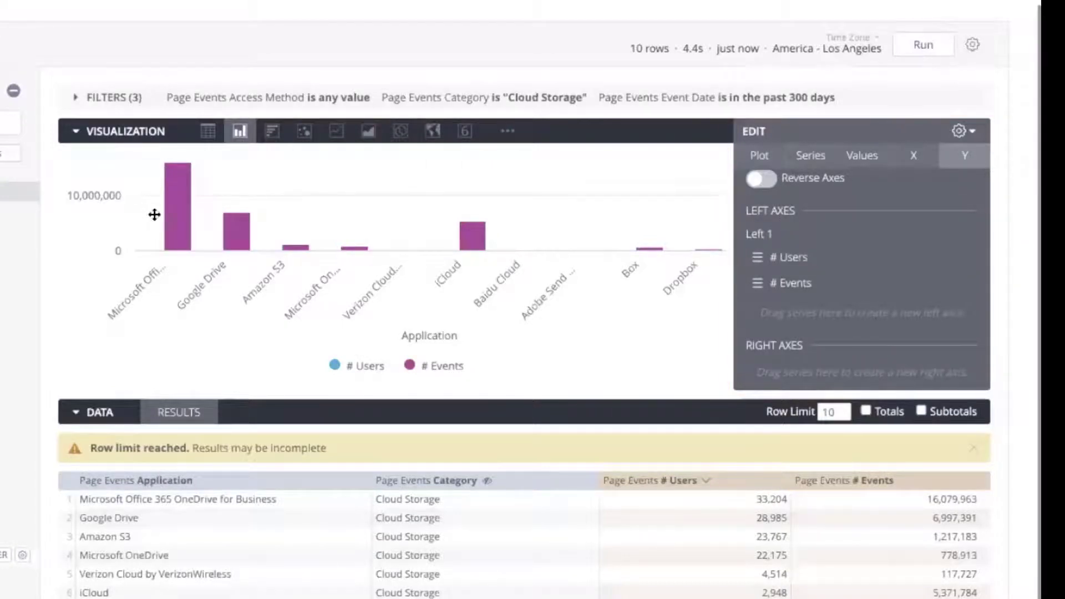
{"action": "scroll", "coordinate": [849, 315], "scroll_direction": "down", "scroll_amount": 1}
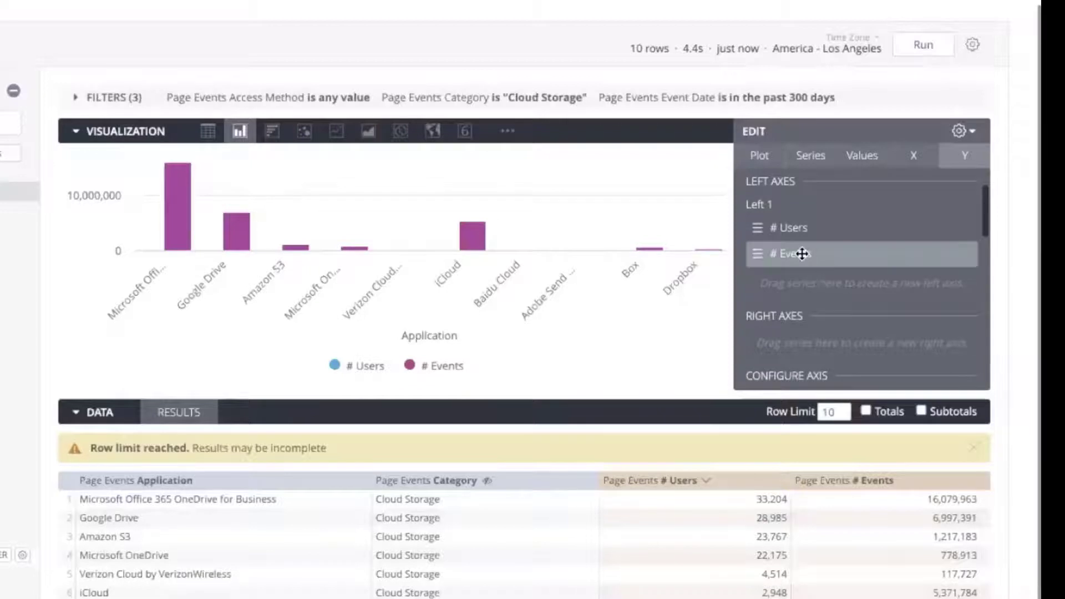
{"action": "left_click_drag", "start_coordinate": [799, 299], "coordinate": [802, 361]}
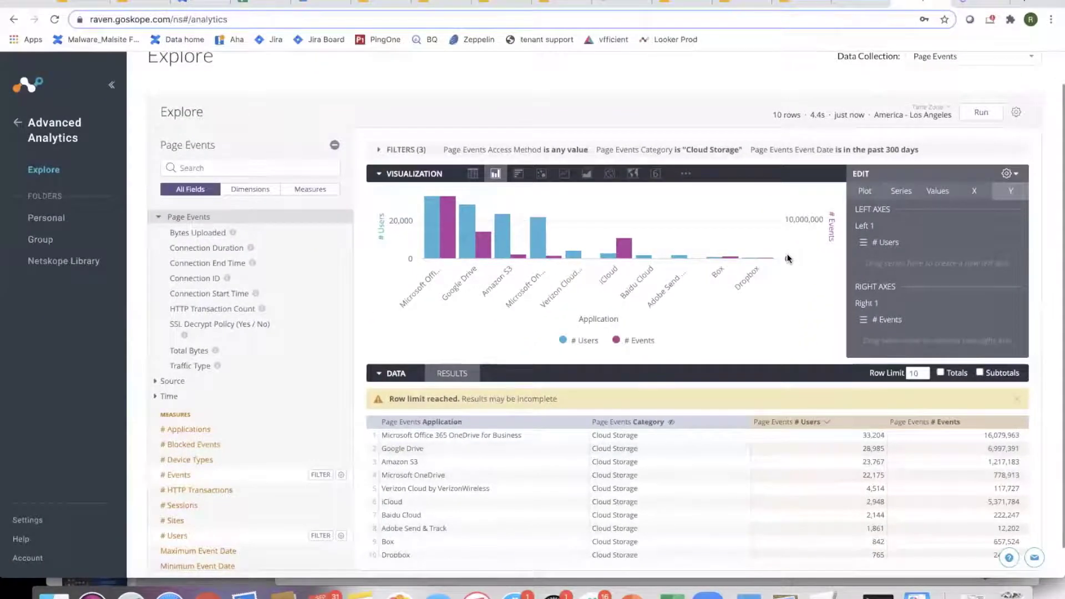
{"action": "scroll", "coordinate": [196, 520], "scroll_direction": "down", "scroll_amount": 3}
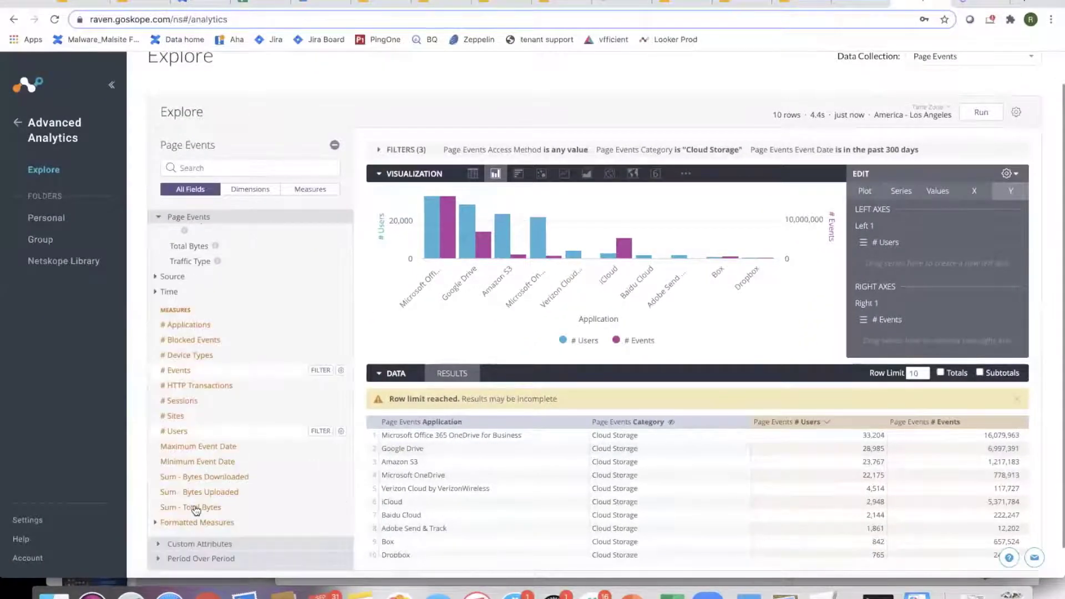
Add the Sum - Total Bytes measure and set the # Events series type to Line.
{"action": "left_click", "coordinate": [195, 508]}
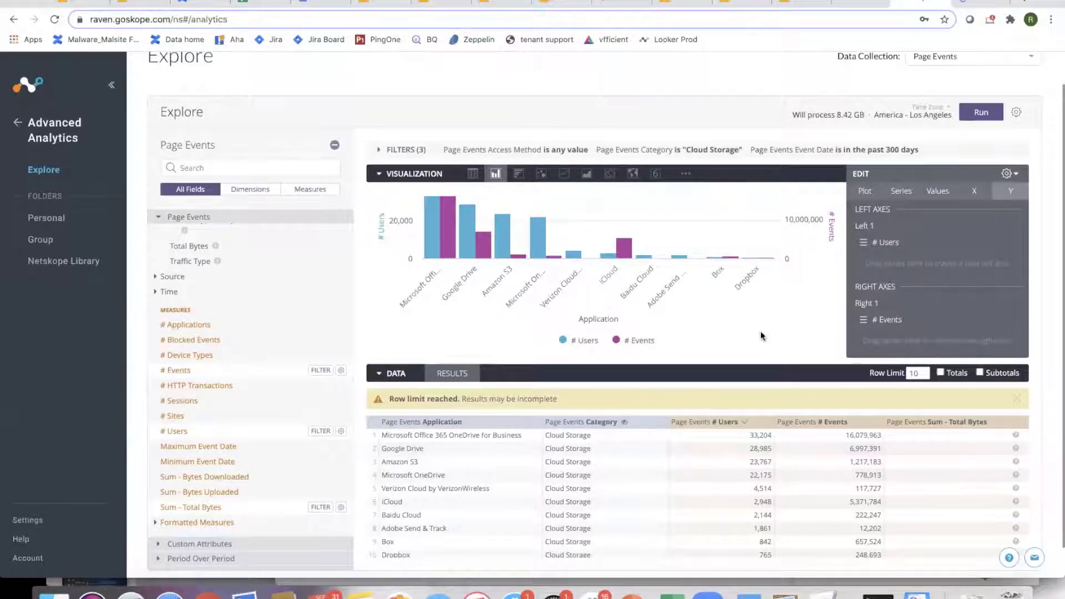
{"action": "left_click", "coordinate": [901, 192]}
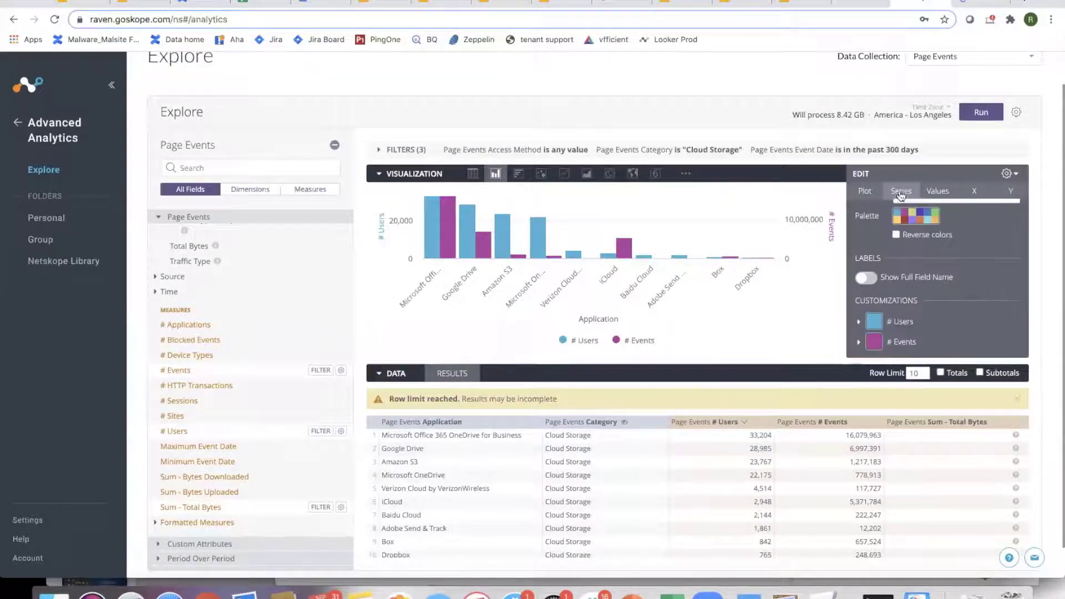
{"action": "scroll", "coordinate": [936, 312], "scroll_direction": "down", "scroll_amount": 1}
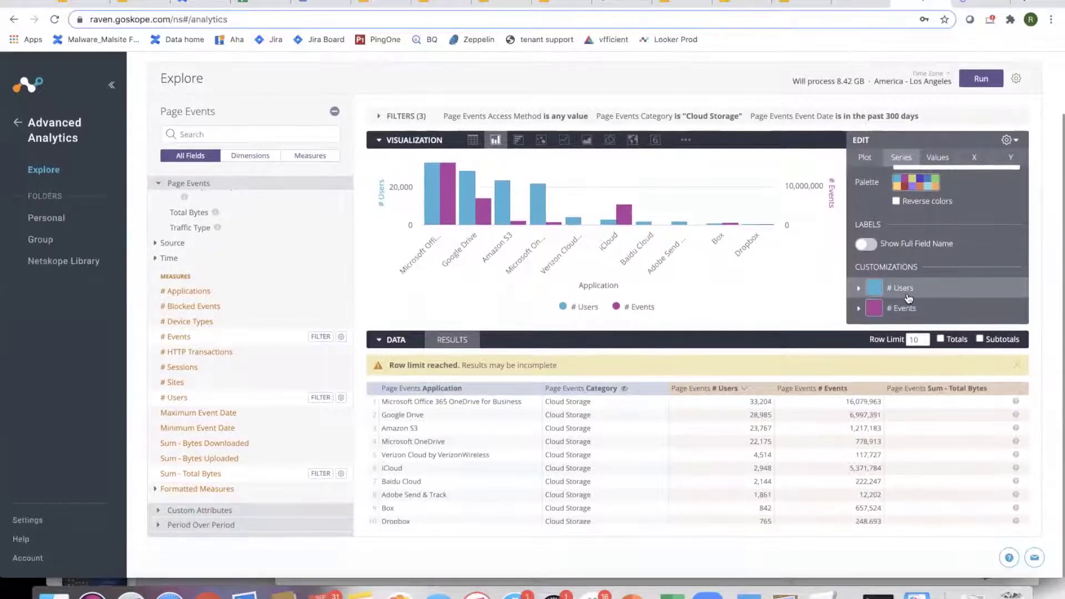
{"action": "left_click", "coordinate": [900, 309]}
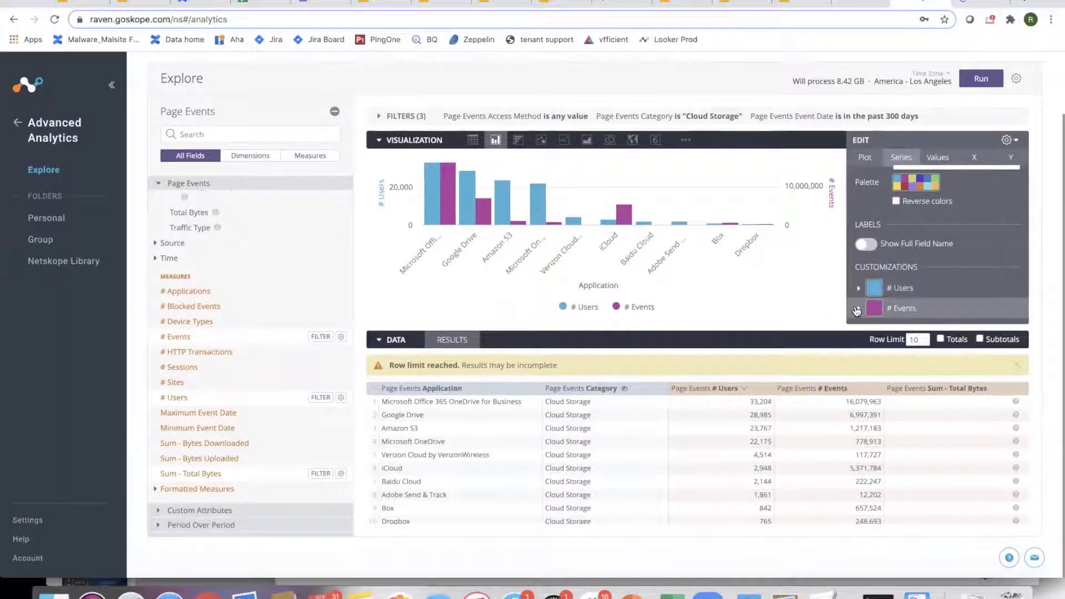
{"action": "scroll", "coordinate": [947, 310], "scroll_direction": "down", "scroll_amount": 2}
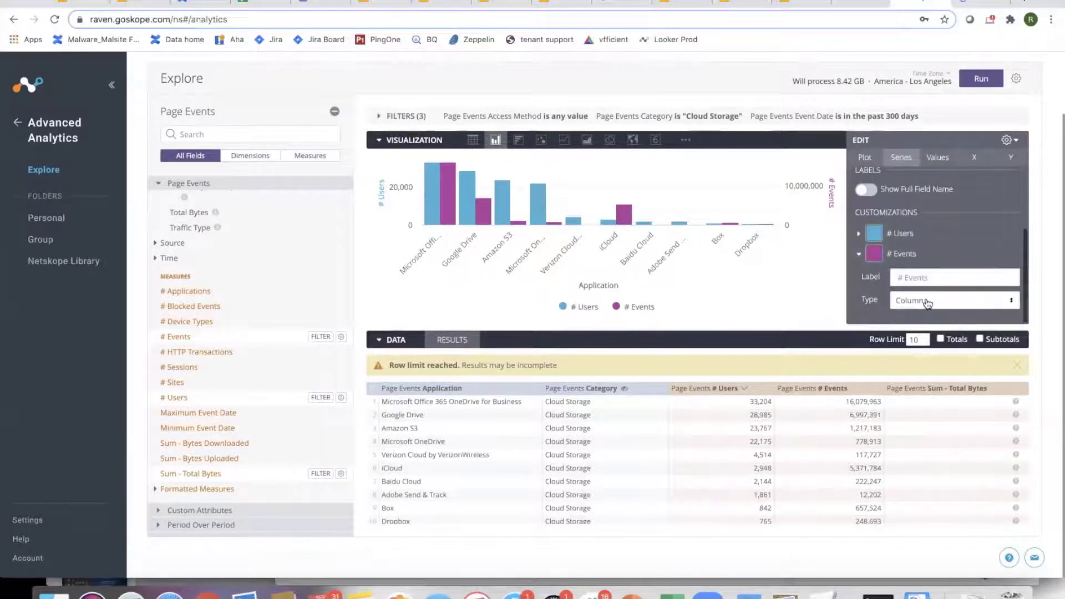
{"action": "left_click", "coordinate": [927, 303]}
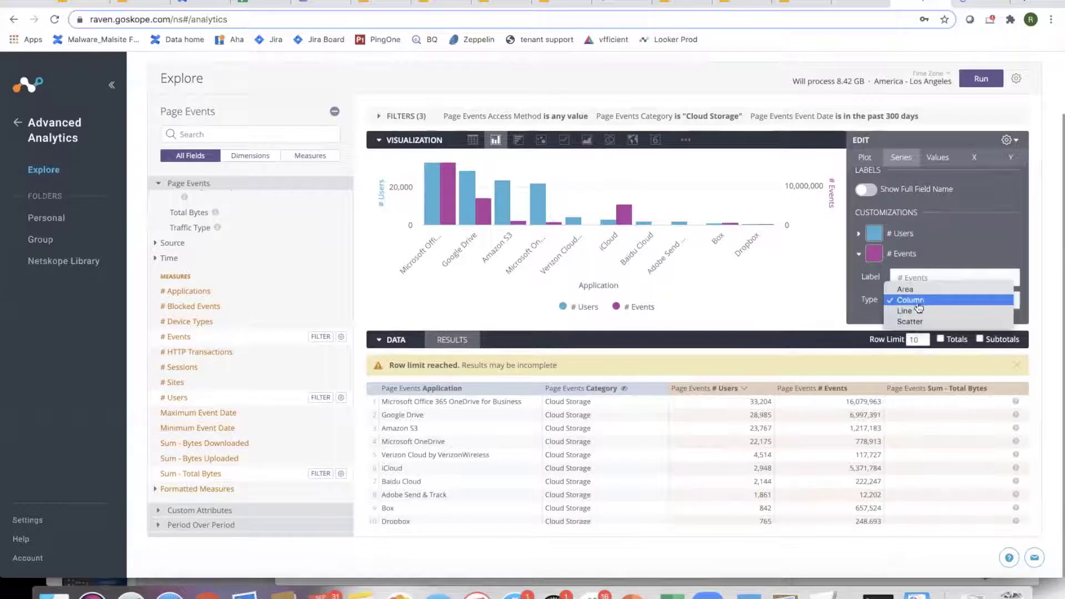
{"action": "left_click", "coordinate": [916, 312]}
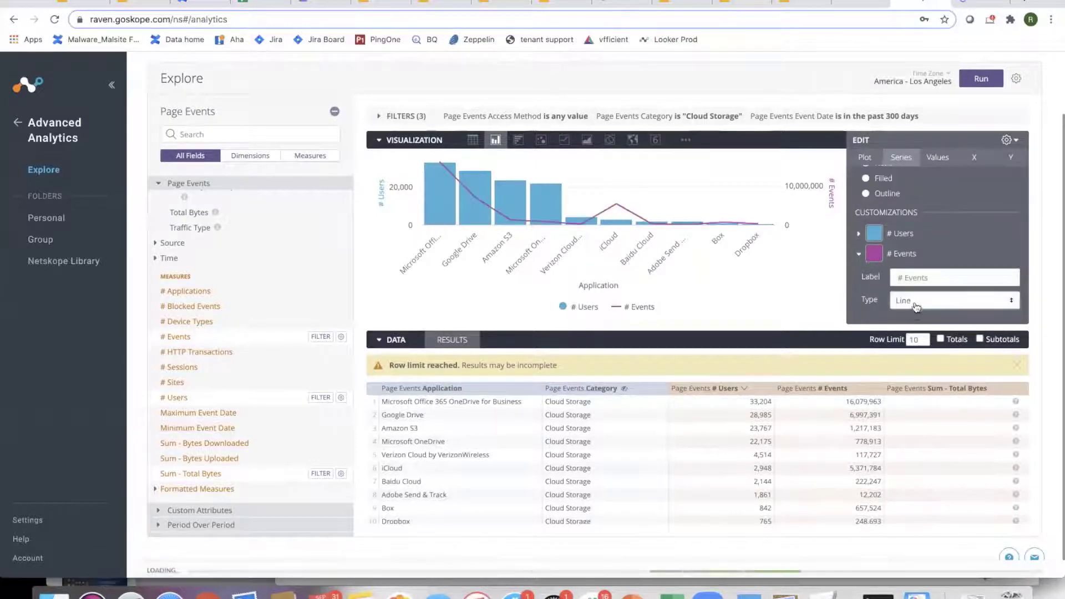
{"action": "left_click", "coordinate": [935, 159]}
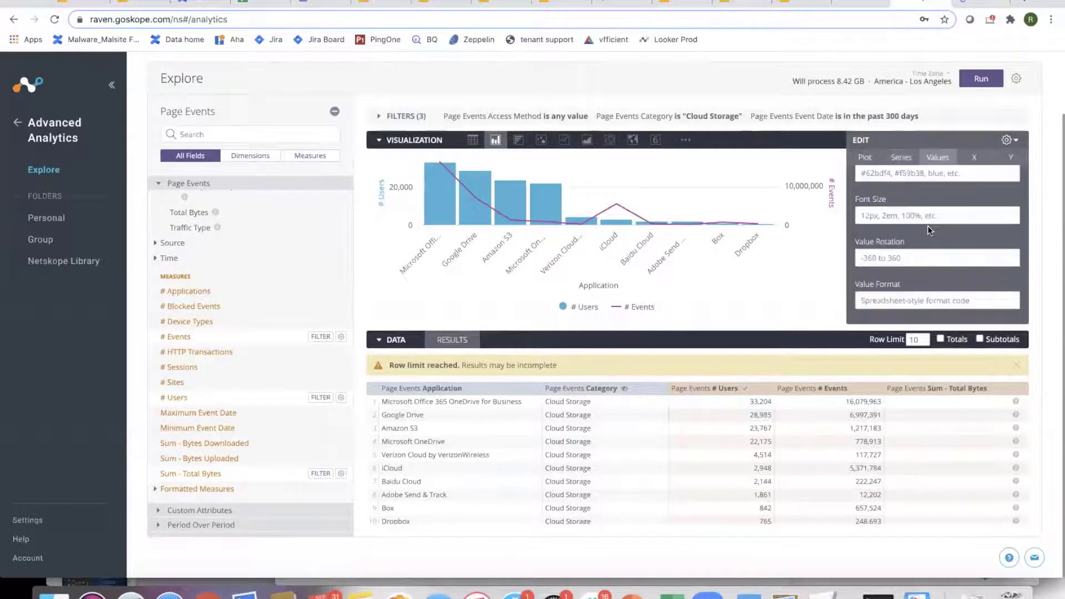
{"action": "scroll", "coordinate": [919, 240], "scroll_direction": "up", "scroll_amount": 2}
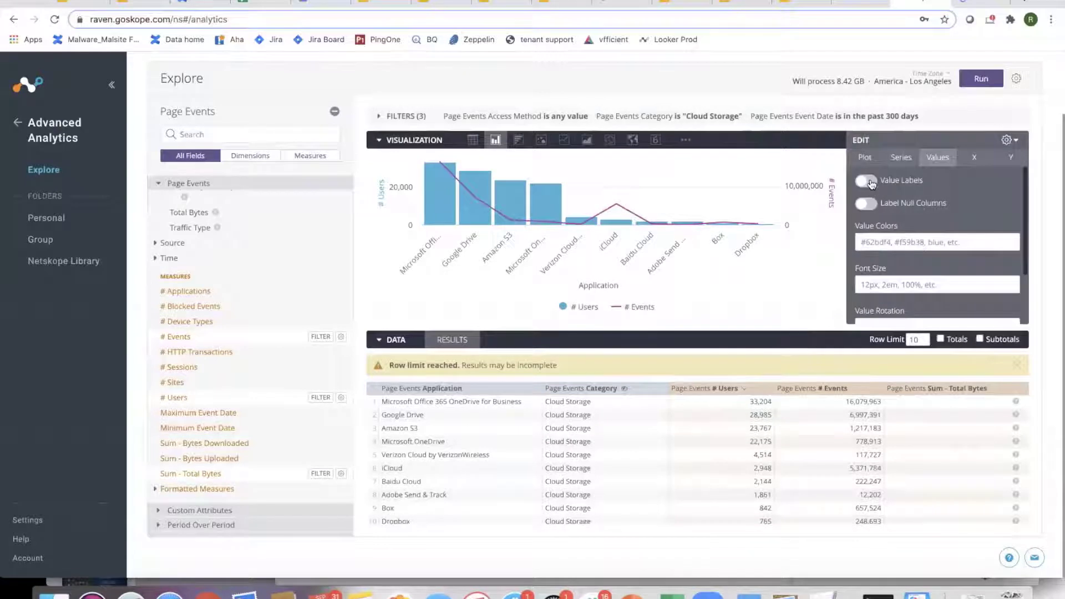
Turn value labels on, collapse the DATA table, then turn value labels off again.
{"action": "left_click", "coordinate": [869, 182]}
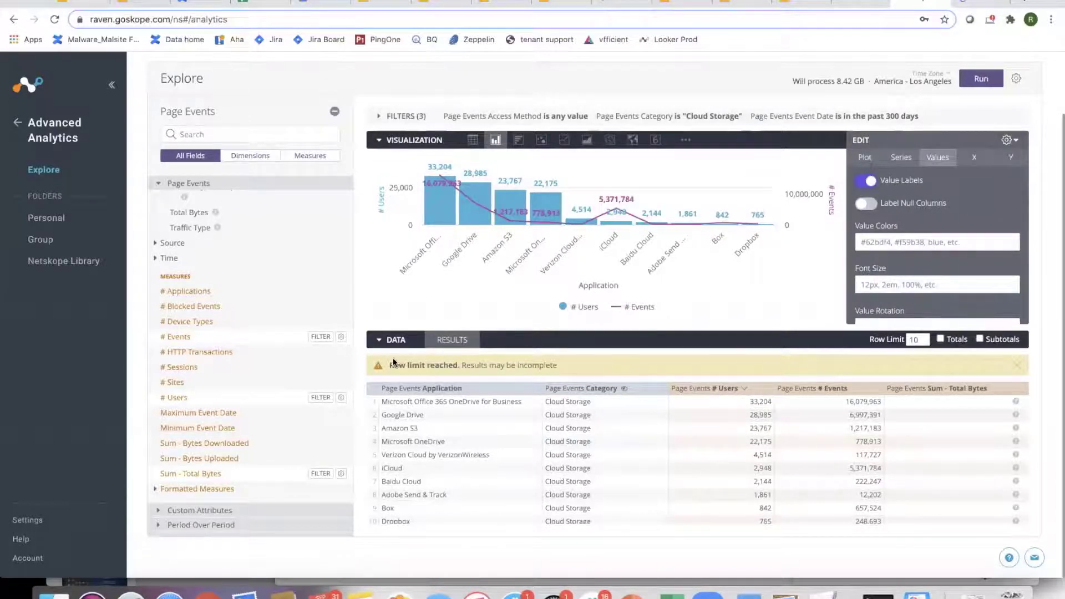
{"action": "left_click", "coordinate": [380, 341]}
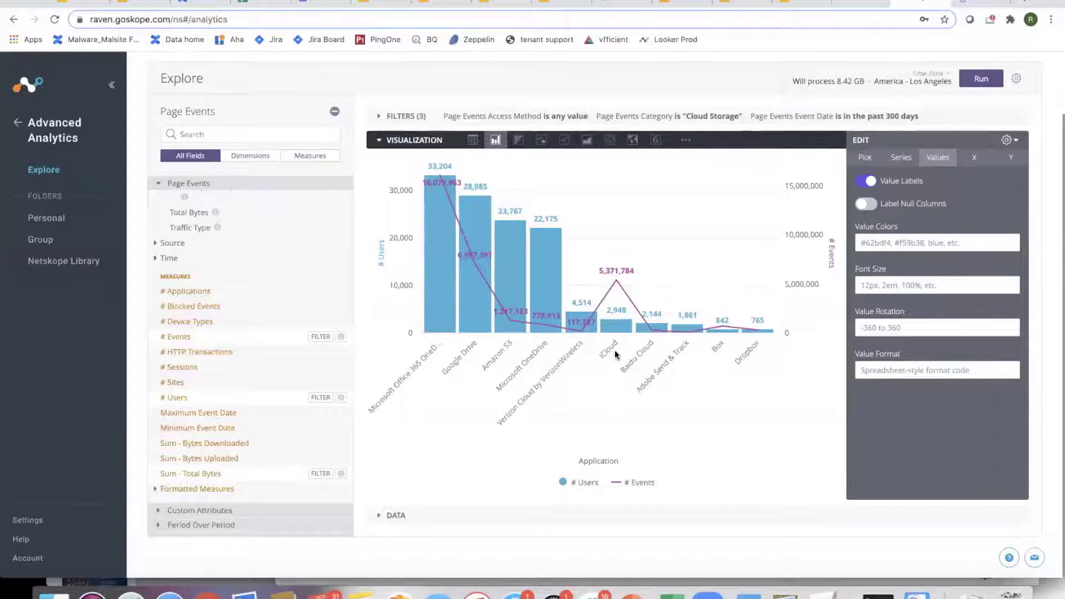
{"action": "left_click", "coordinate": [865, 183]}
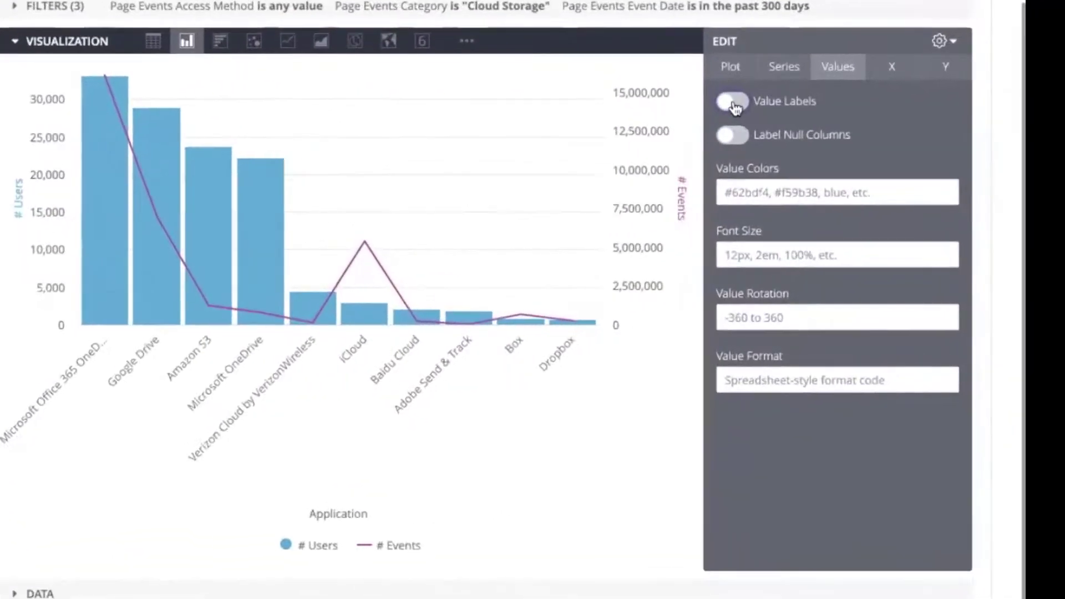
Change the # Events series colour to orange in the series settings.
{"action": "left_click", "coordinate": [786, 71]}
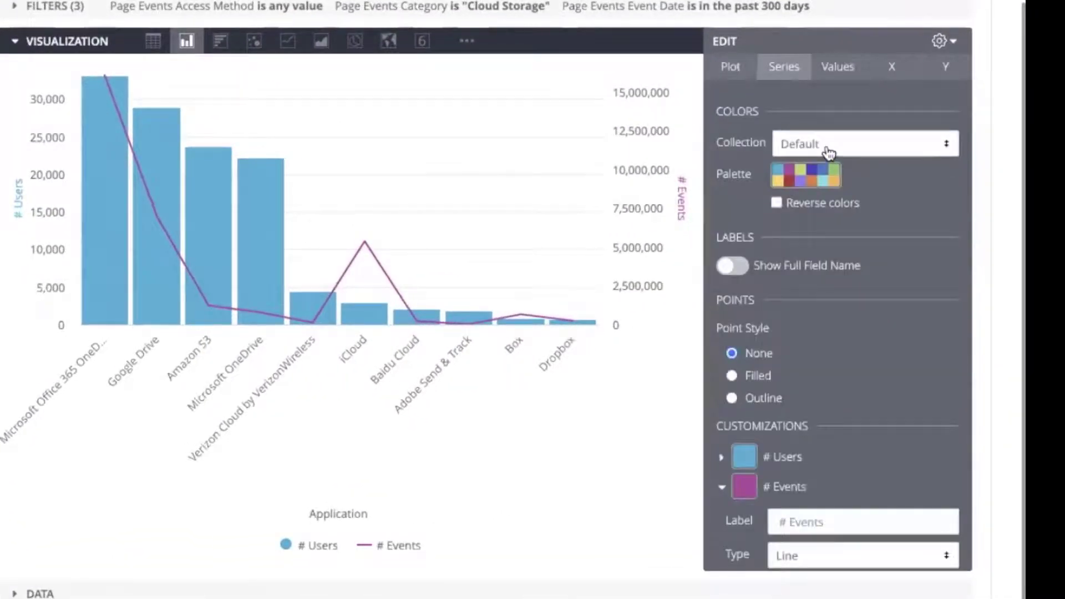
{"action": "scroll", "coordinate": [813, 397], "scroll_direction": "down", "scroll_amount": 1}
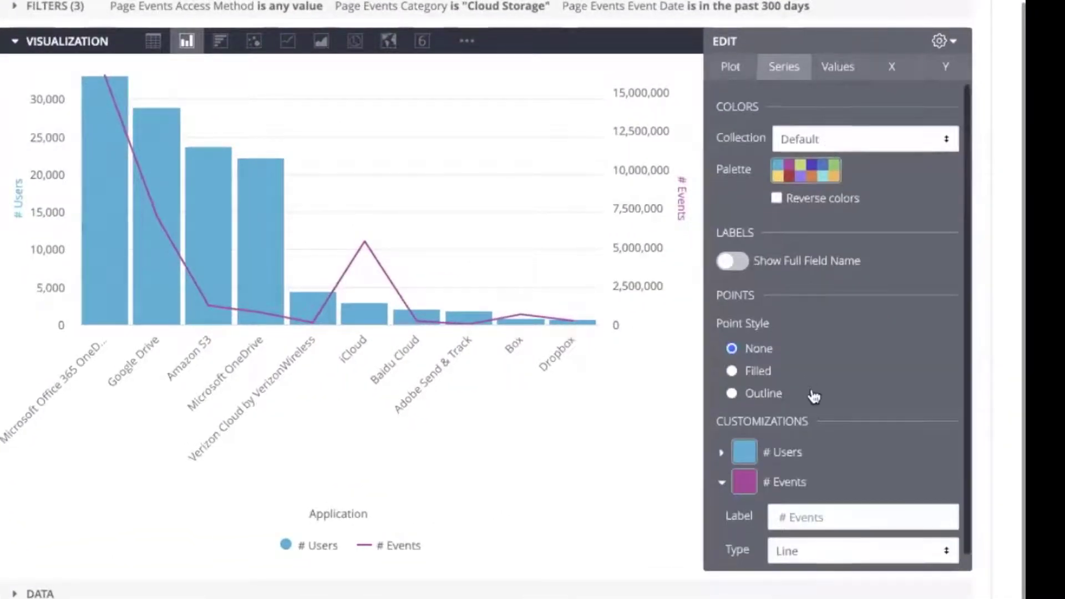
{"action": "left_click", "coordinate": [746, 473]}
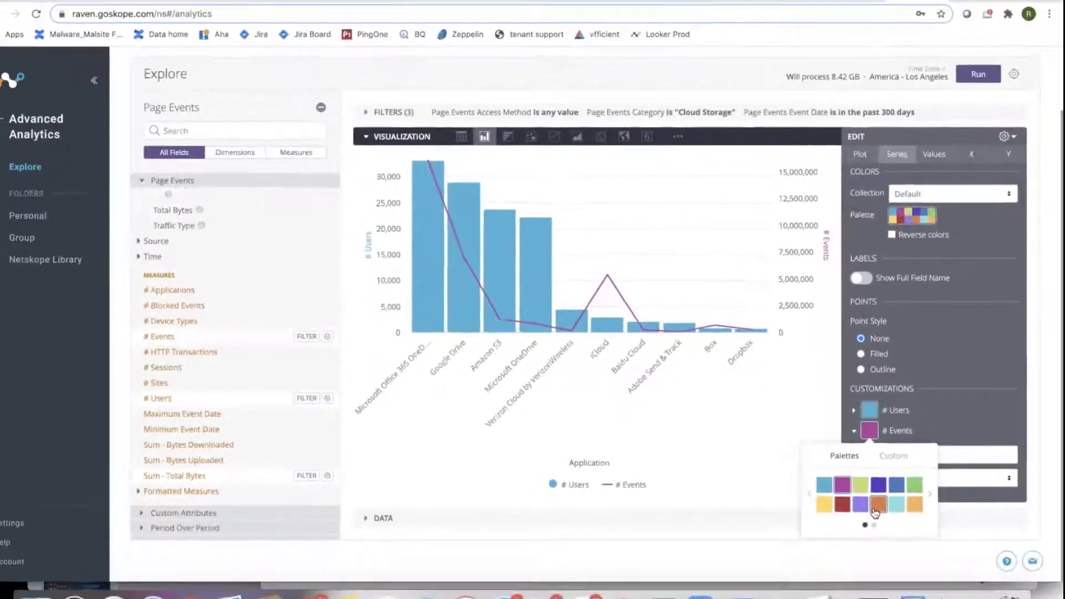
{"action": "left_click", "coordinate": [879, 504]}
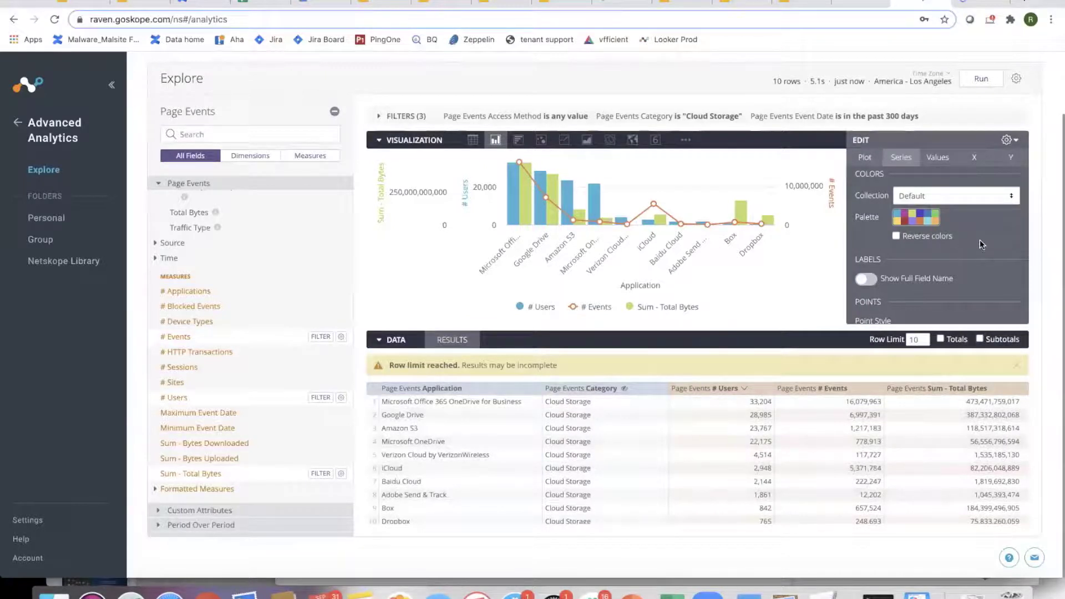
Set the Total Bytes Y axis format to #,###,,,"GB" to show gigabytes.
{"action": "scroll", "coordinate": [909, 283], "scroll_direction": "down", "scroll_amount": 5}
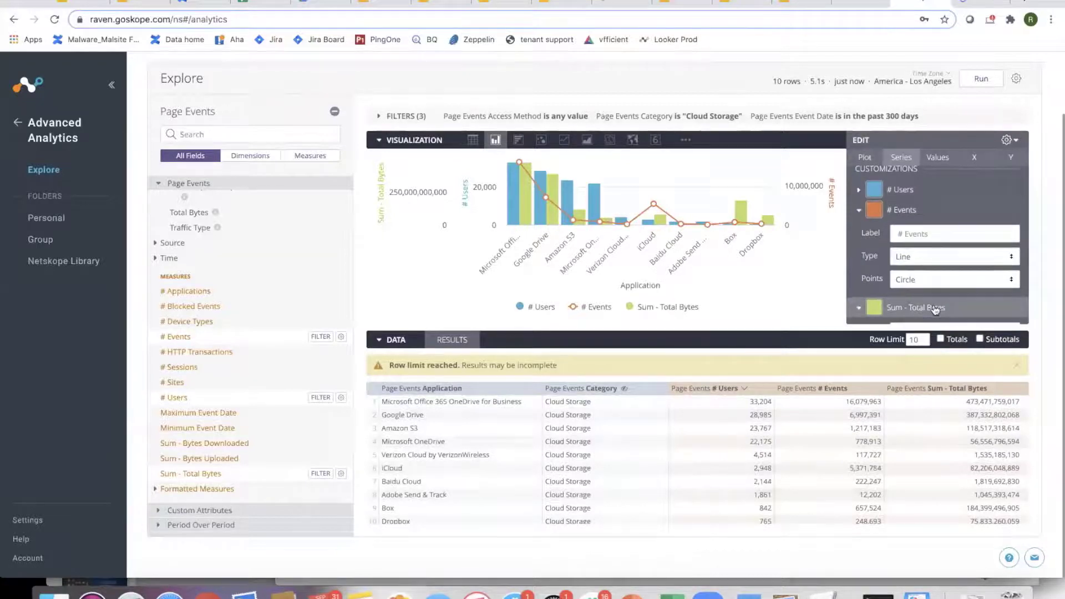
{"action": "left_click", "coordinate": [917, 310]}
{"action": "left_click", "coordinate": [1011, 157]}
{"action": "scroll", "coordinate": [905, 304], "scroll_direction": "down", "scroll_amount": 2}
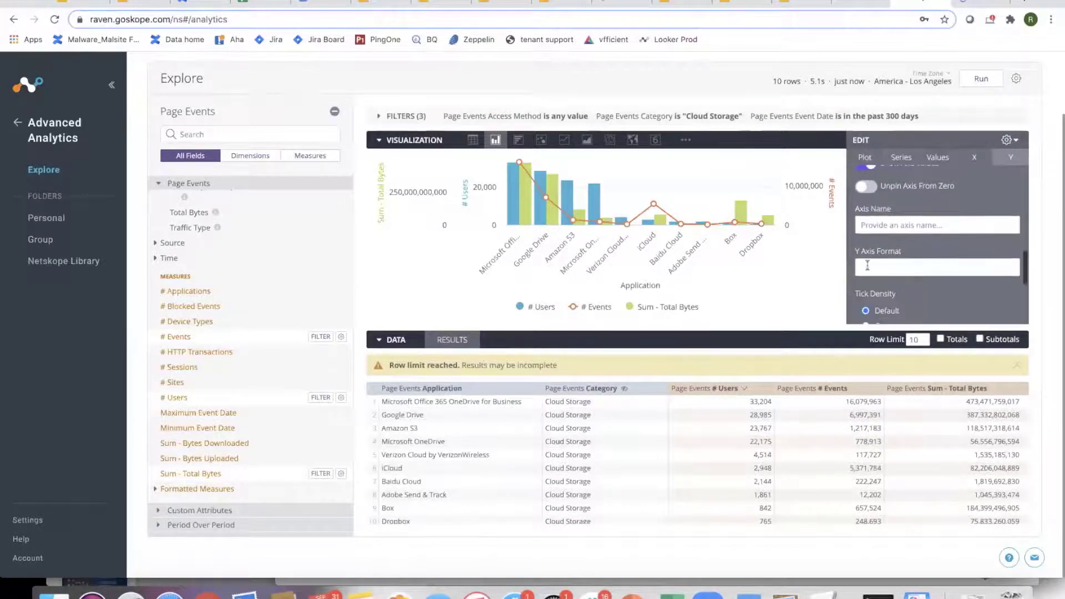
{"action": "left_click", "coordinate": [866, 267]}
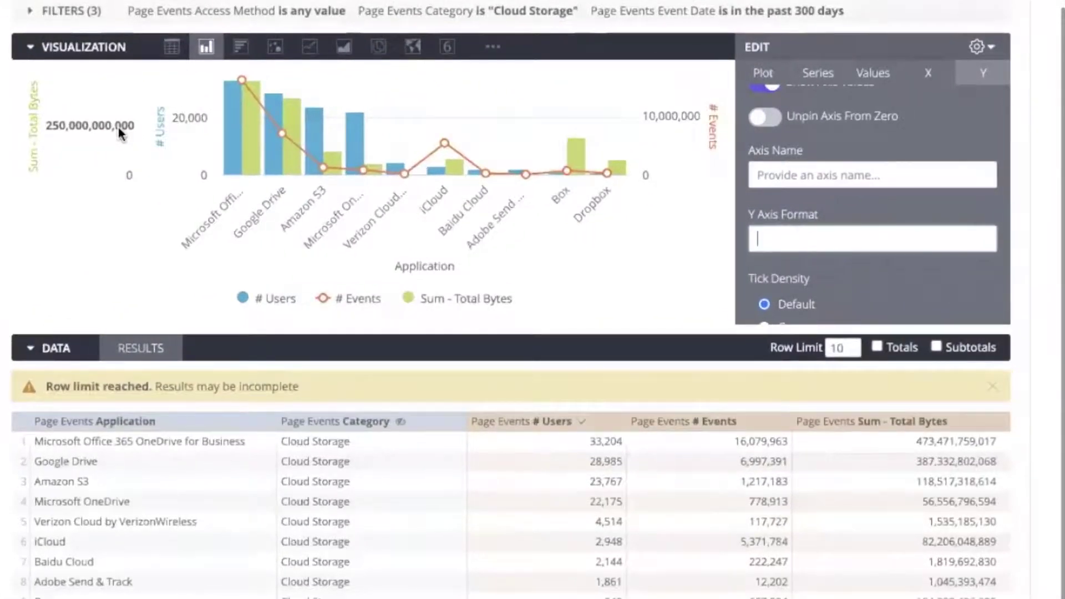
{"action": "type", "text": "#,###,"}
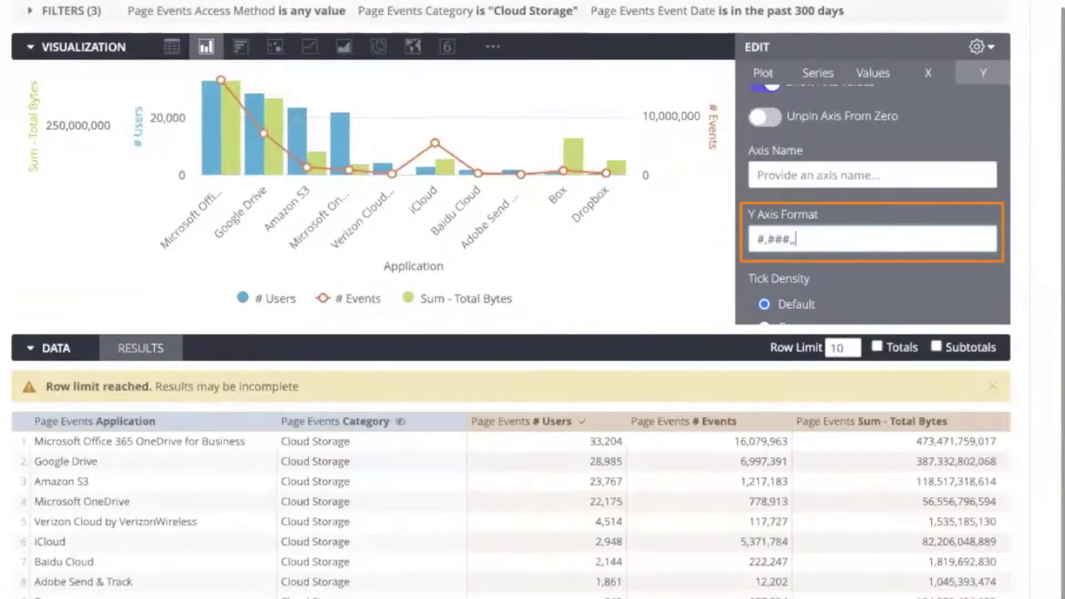
{"action": "type", "text": ",,"}
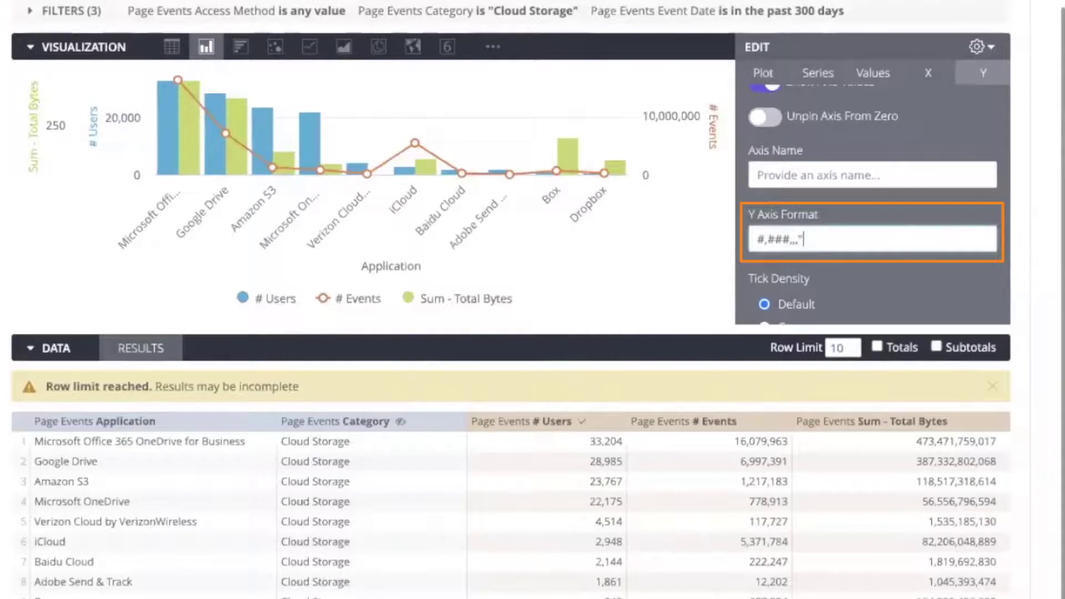
{"action": "type", "text": "\"GB\""}
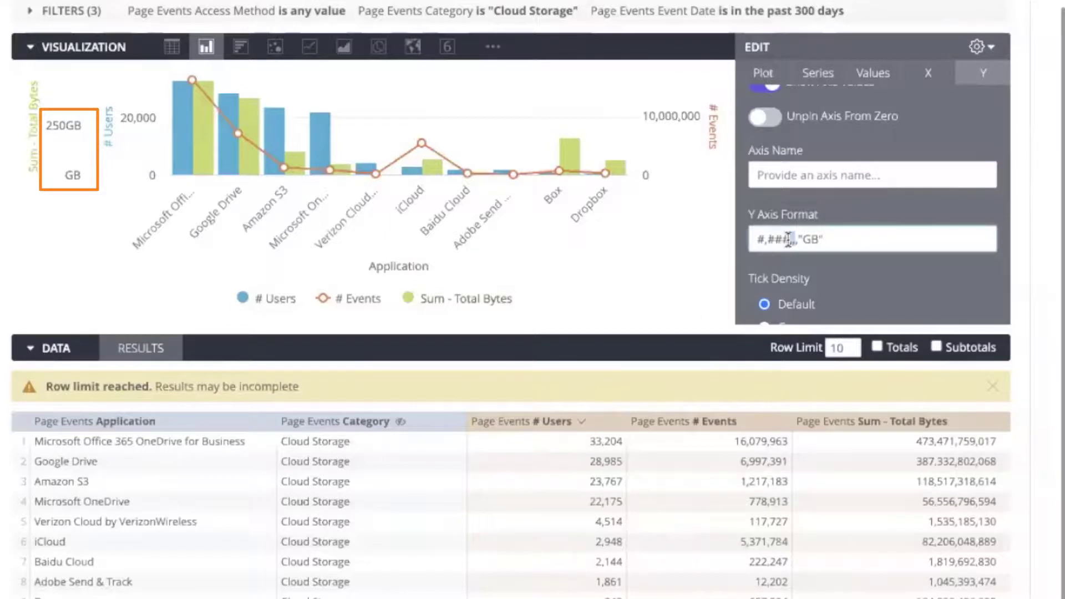
{"action": "left_click_drag", "start_coordinate": [788, 240], "coordinate": [799, 240]}
{"action": "left_click_drag", "start_coordinate": [755, 238], "coordinate": [788, 238]}
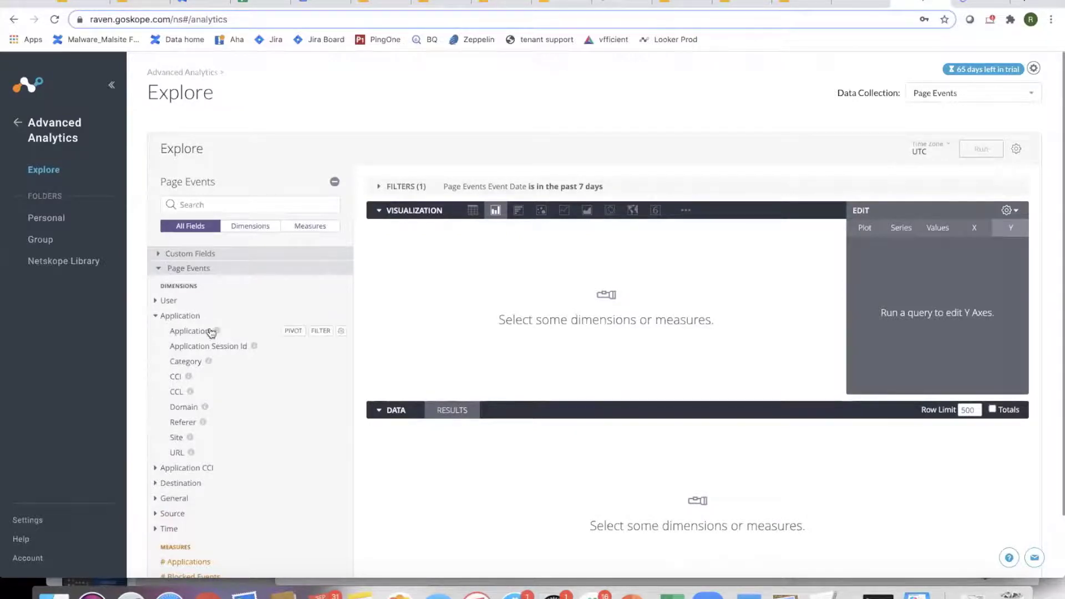
Add the CCL dimension and # Applications measure, then run the query to chart them.
{"action": "left_click", "coordinate": [176, 392]}
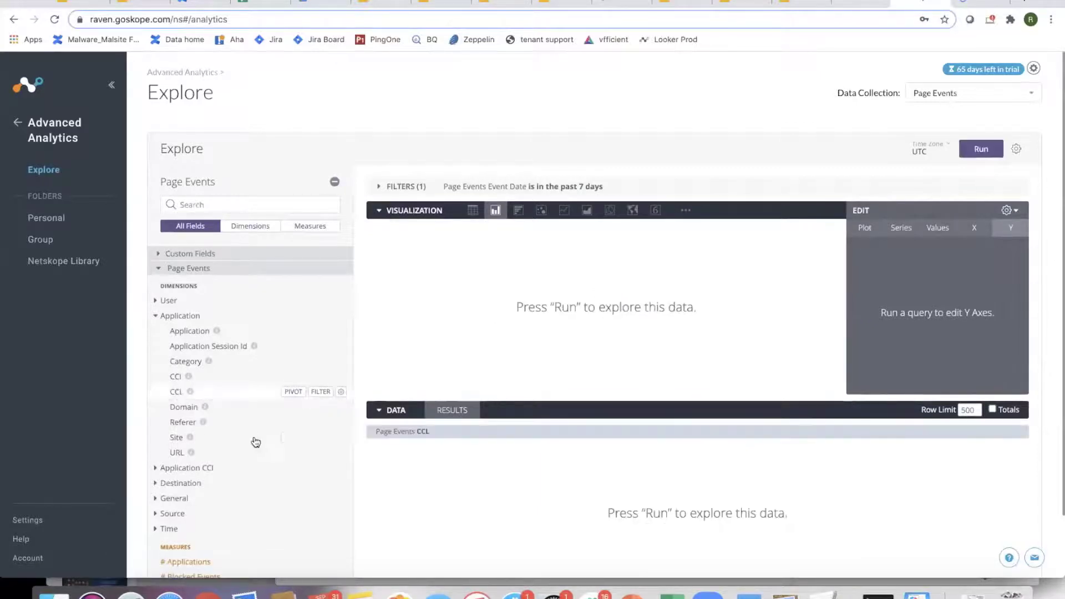
{"action": "scroll", "coordinate": [252, 496], "scroll_direction": "down", "scroll_amount": 5}
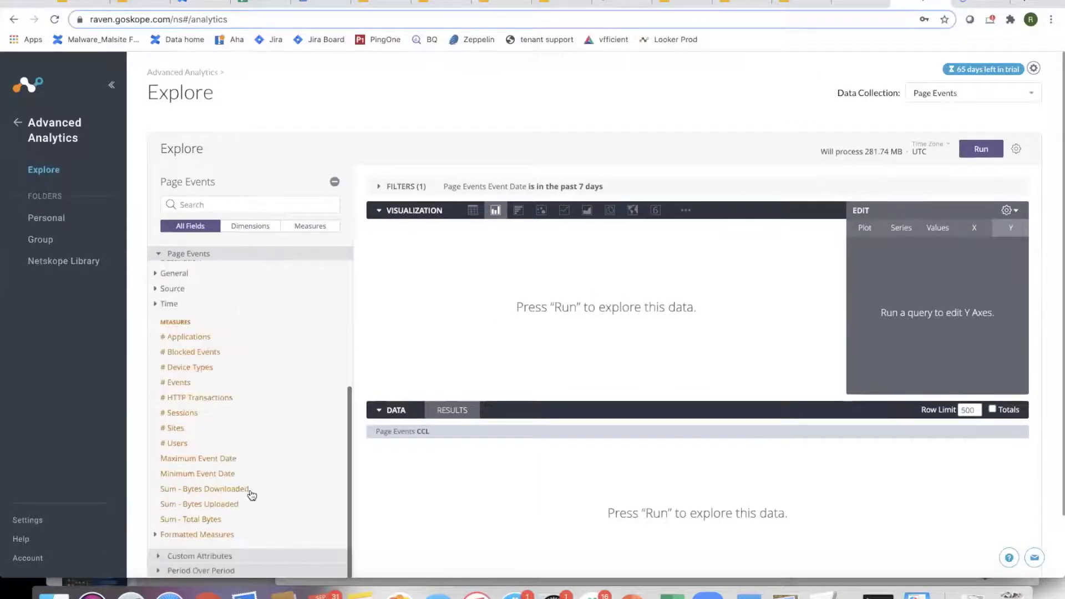
{"action": "left_click", "coordinate": [179, 339]}
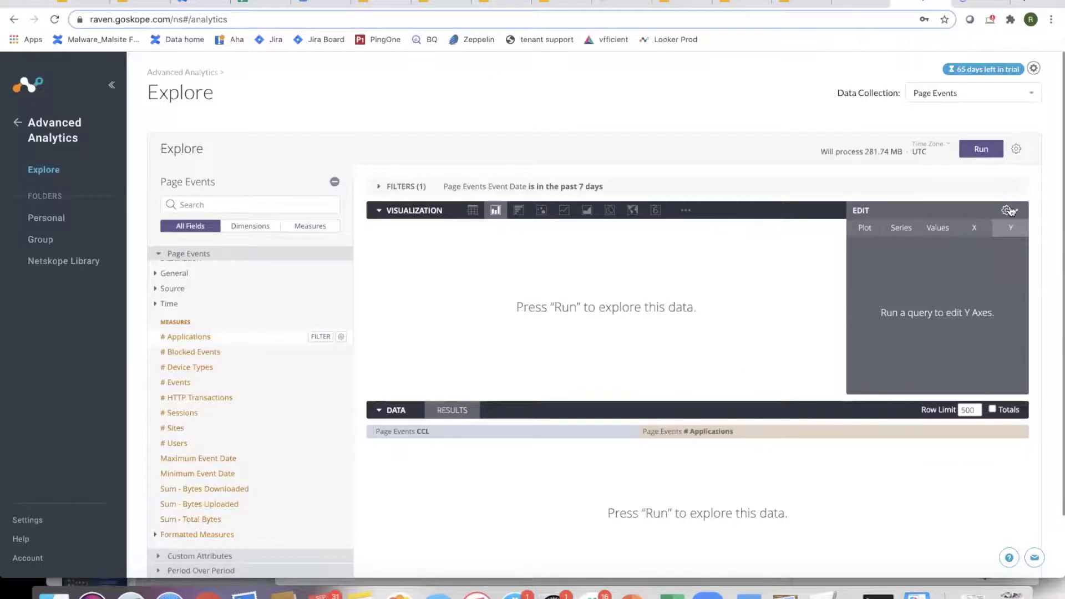
{"action": "left_click", "coordinate": [977, 213]}
{"action": "left_click", "coordinate": [987, 155]}
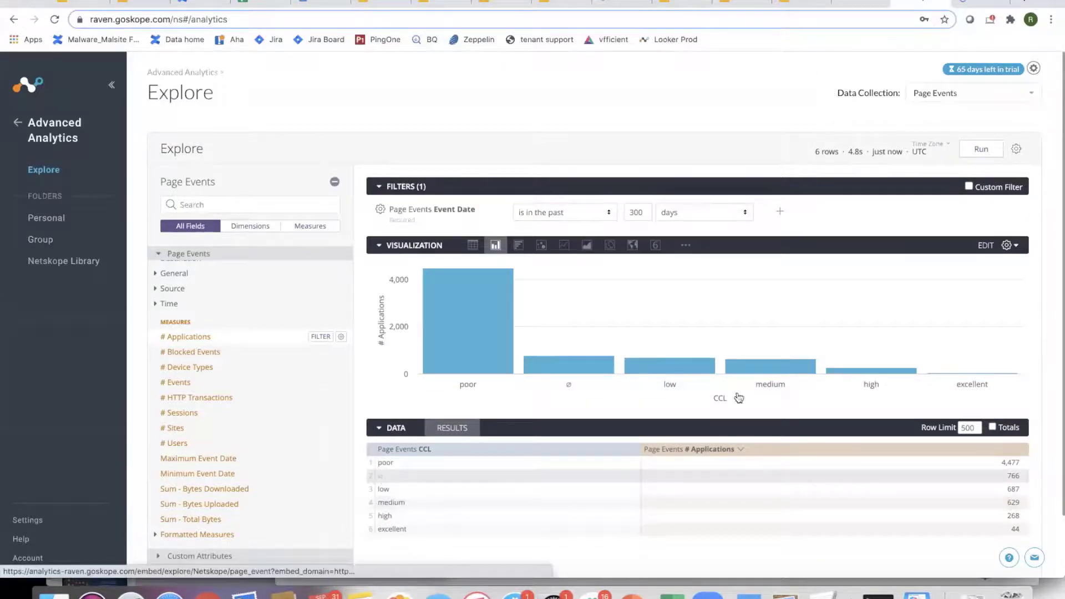
Add a CCL 'is not blank' filter and rerun, leaving poor through excellent.
{"action": "left_click", "coordinate": [380, 477]}
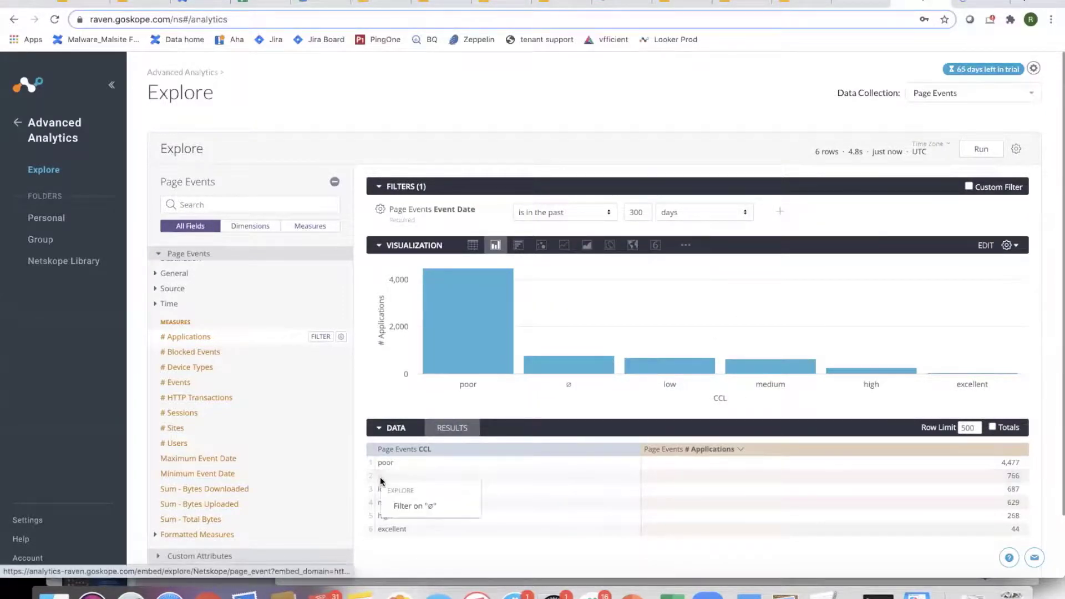
{"action": "left_click", "coordinate": [402, 507]}
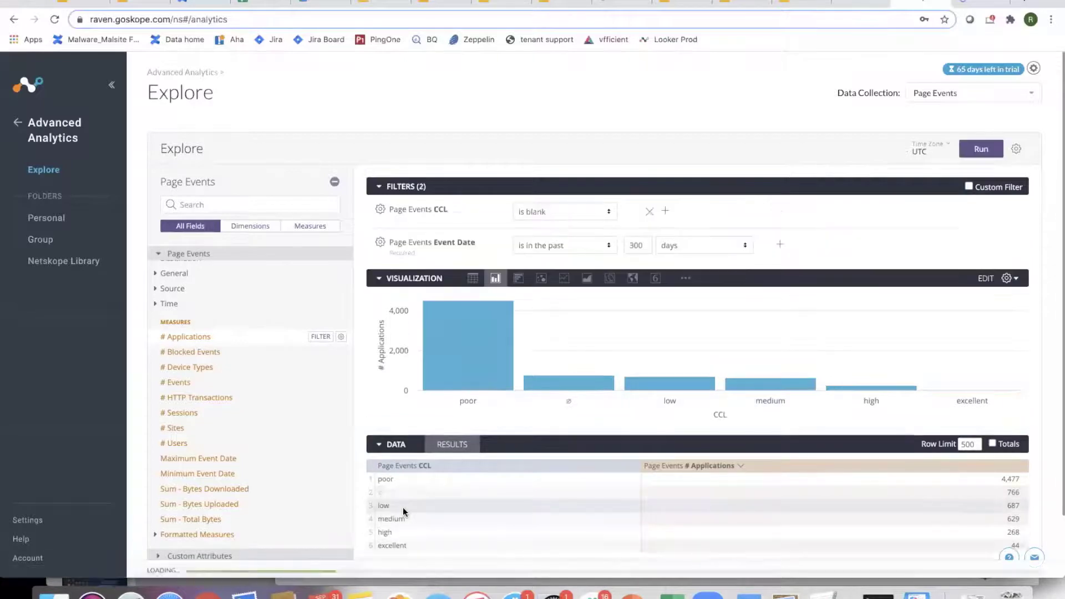
{"action": "left_click", "coordinate": [556, 216]}
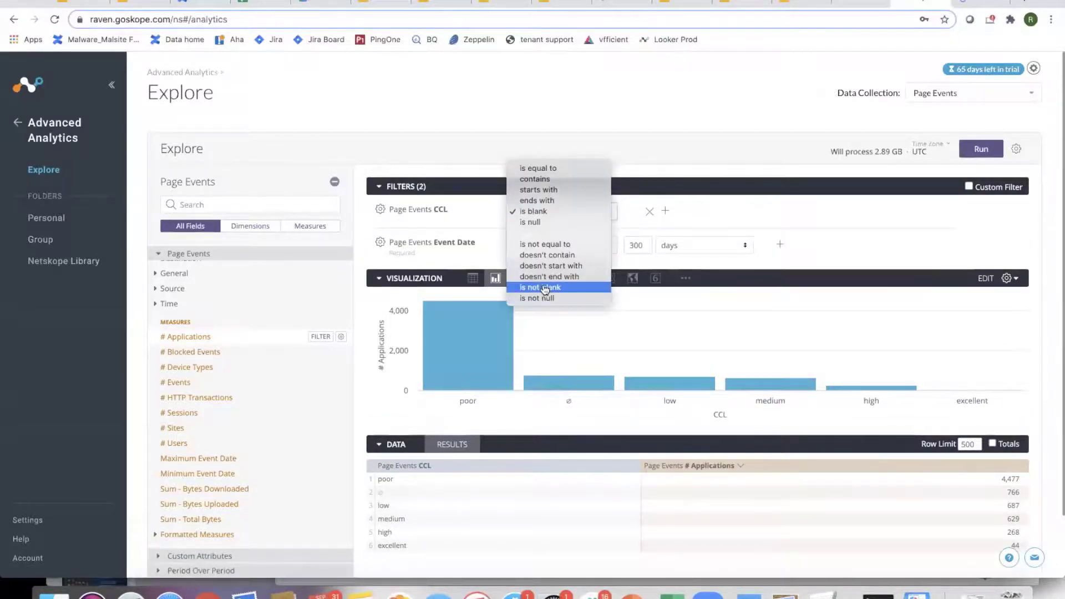
{"action": "left_click", "coordinate": [541, 288]}
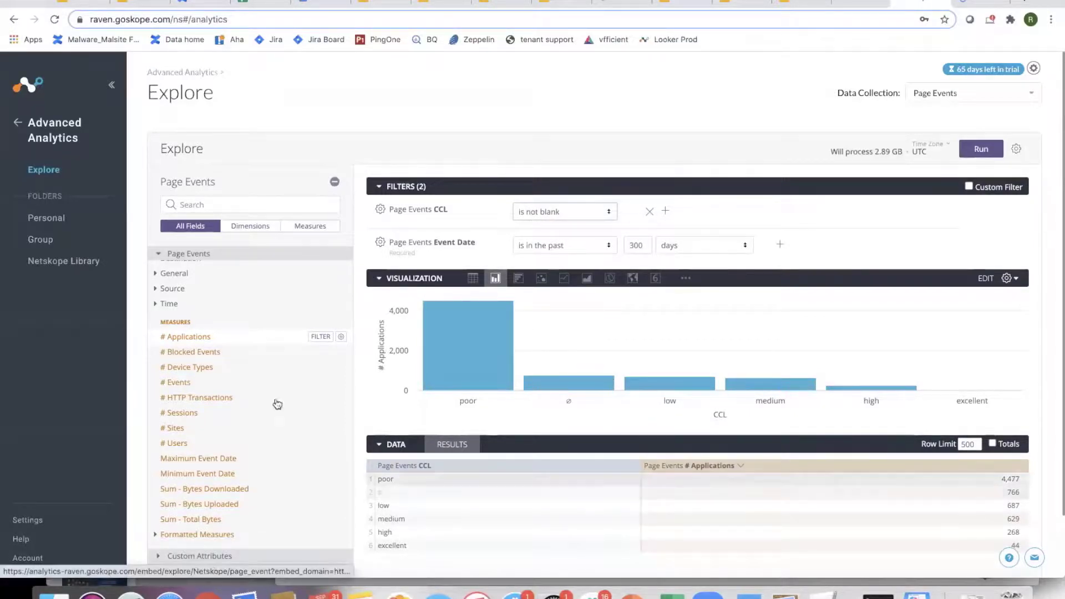
{"action": "scroll", "coordinate": [249, 377], "scroll_direction": "up", "scroll_amount": 5}
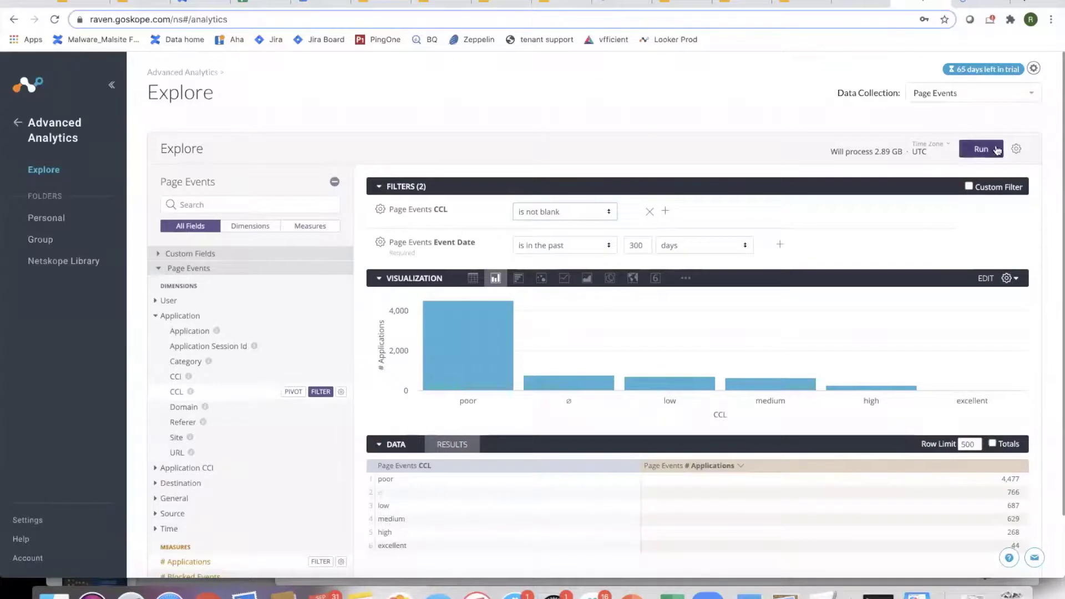
{"action": "left_click", "coordinate": [981, 149]}
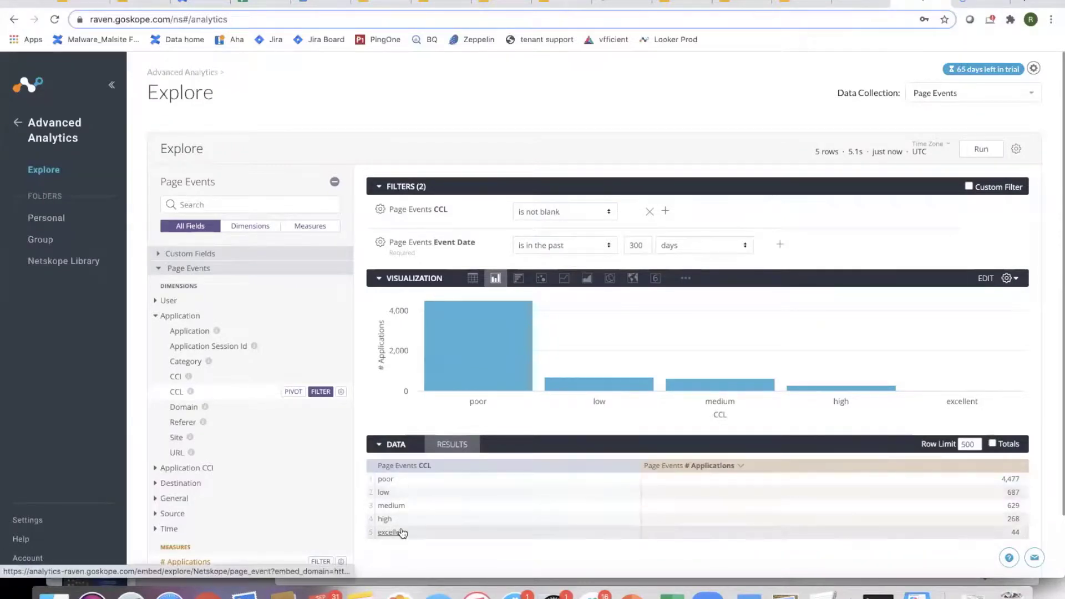
Remove the CCL not-blank filter, rerun the query, and switch the chart to a pie.
{"action": "left_click", "coordinate": [648, 212]}
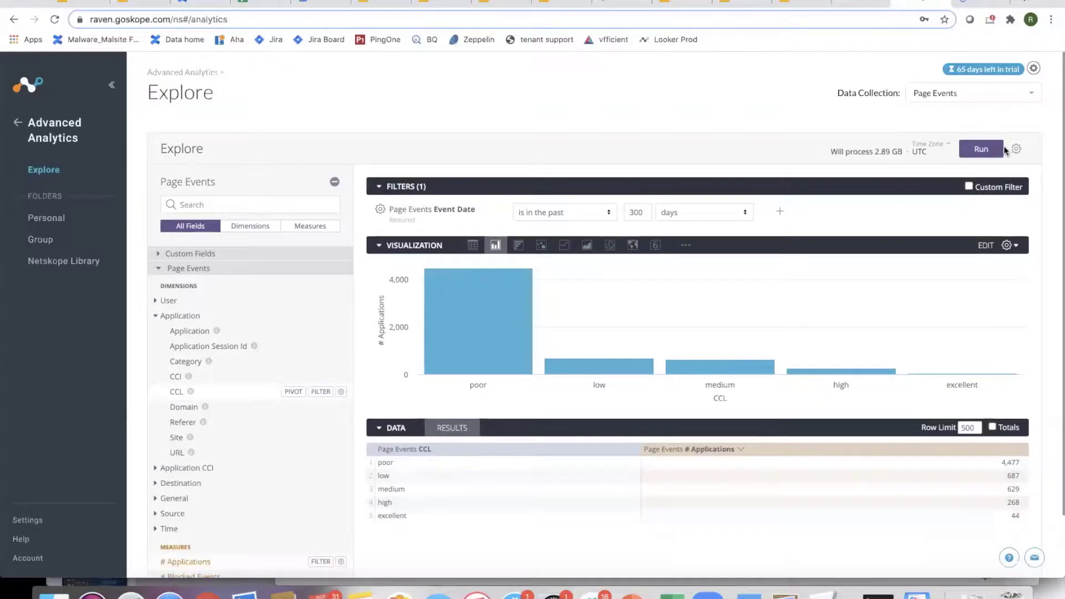
{"action": "left_click", "coordinate": [1001, 149]}
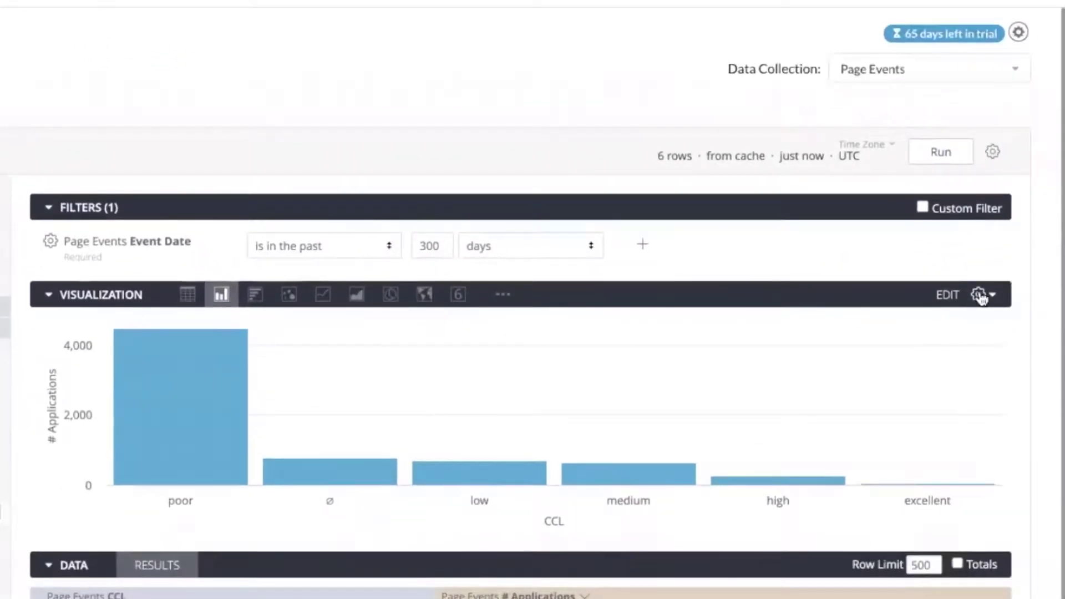
{"action": "left_click", "coordinate": [980, 297]}
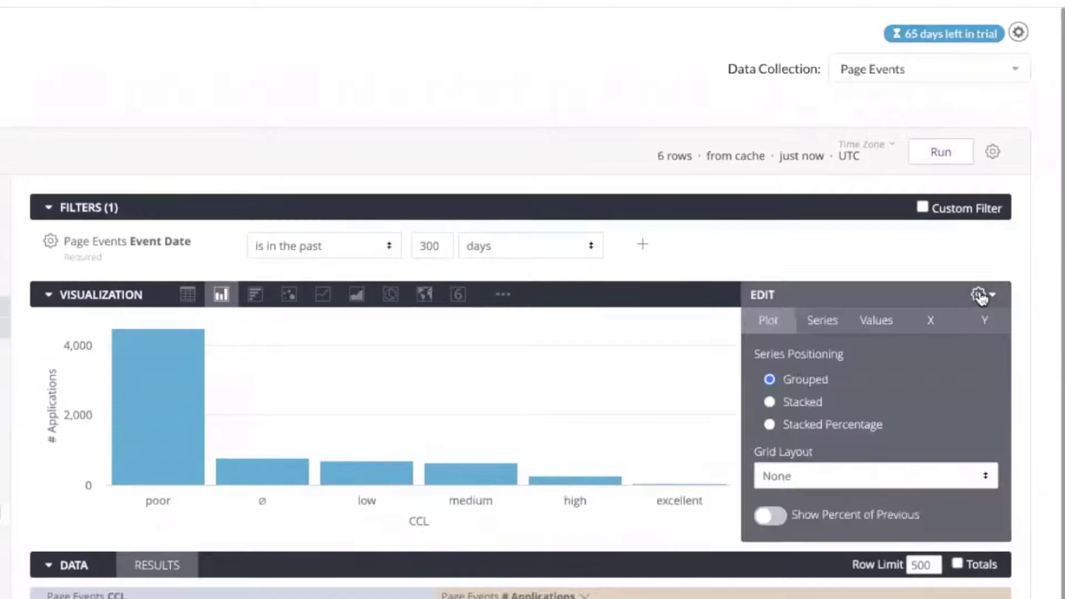
{"action": "left_click", "coordinate": [826, 325]}
{"action": "scroll", "coordinate": [829, 494], "scroll_direction": "down", "scroll_amount": 1}
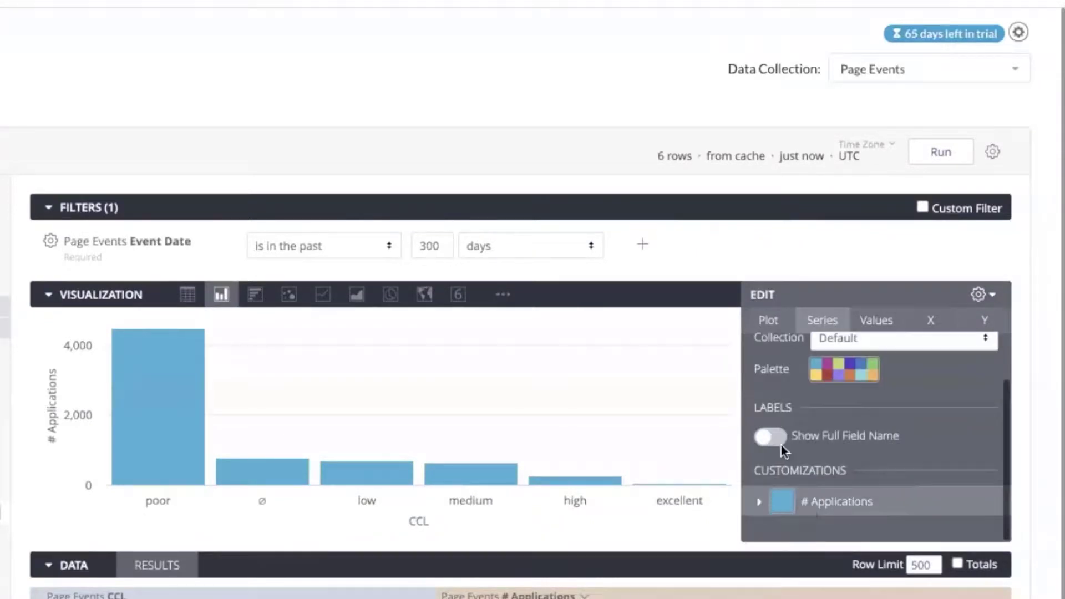
{"action": "scroll", "coordinate": [393, 244], "scroll_direction": "down", "scroll_amount": 1}
{"action": "left_click", "coordinate": [393, 237]}
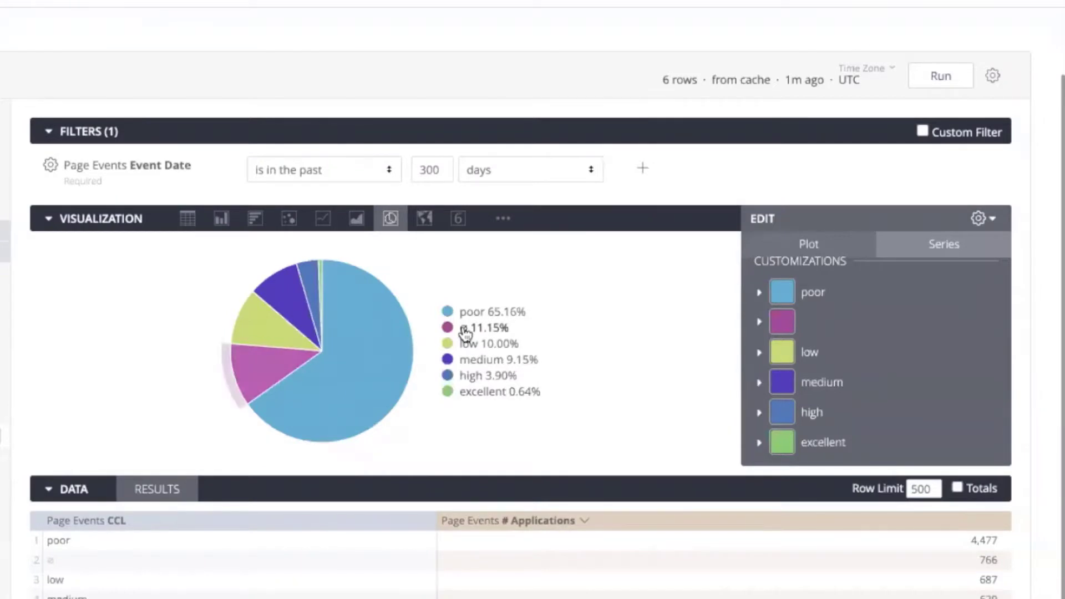
Label the blank (∅) CCL slice 'unknown'.
{"action": "left_click", "coordinate": [760, 323]}
{"action": "left_click", "coordinate": [823, 357]}
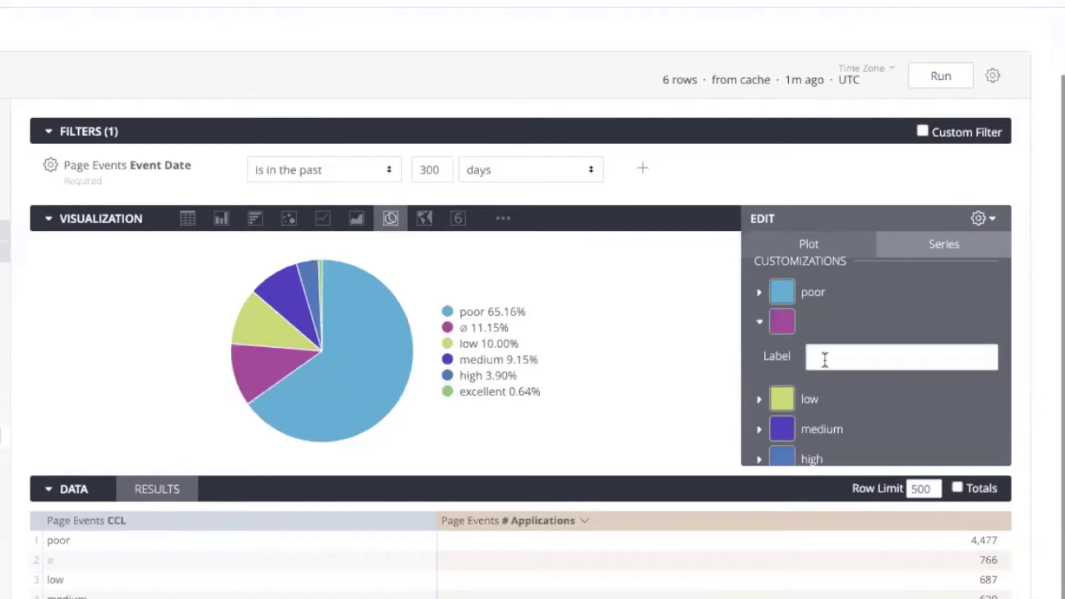
{"action": "type", "text": "unknown"}
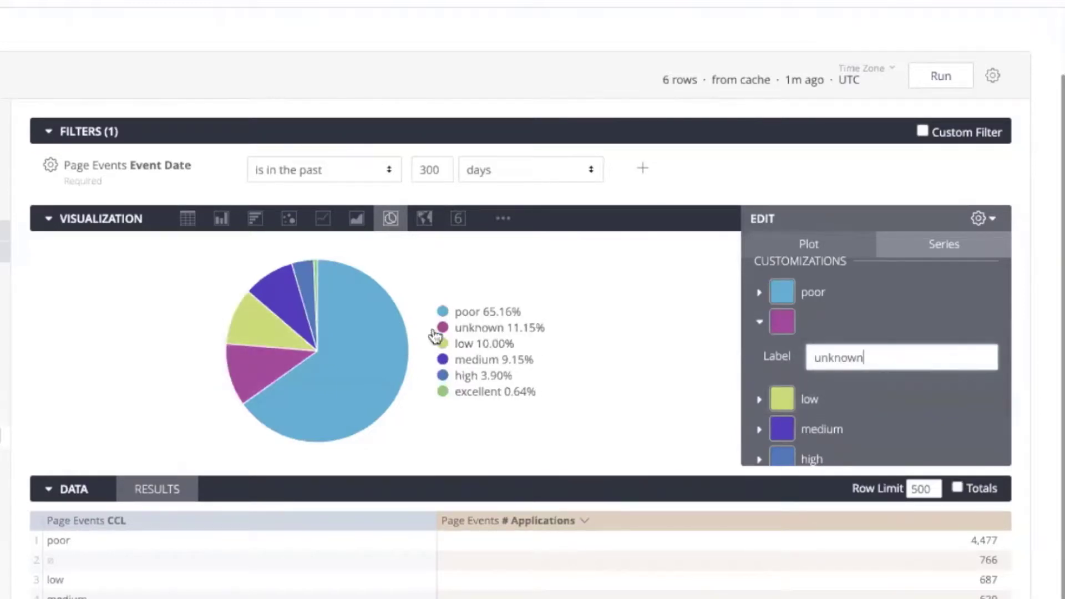
{"action": "double_click", "coordinate": [848, 355]}
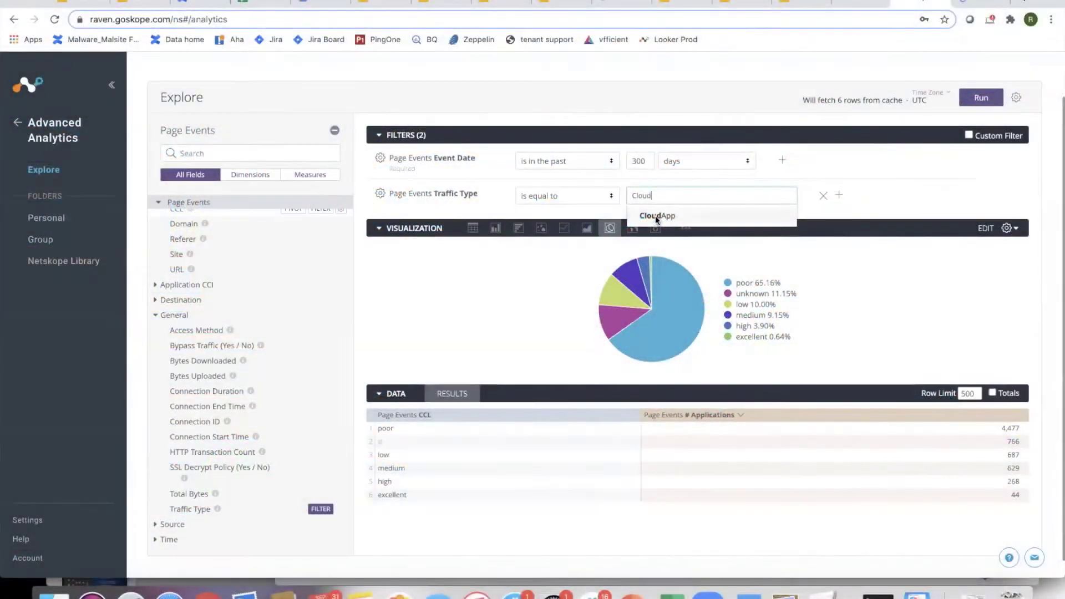
Set the Traffic Type filter to CloudApp and rerun the query.
{"action": "left_click", "coordinate": [654, 215]}
{"action": "left_click", "coordinate": [979, 99]}
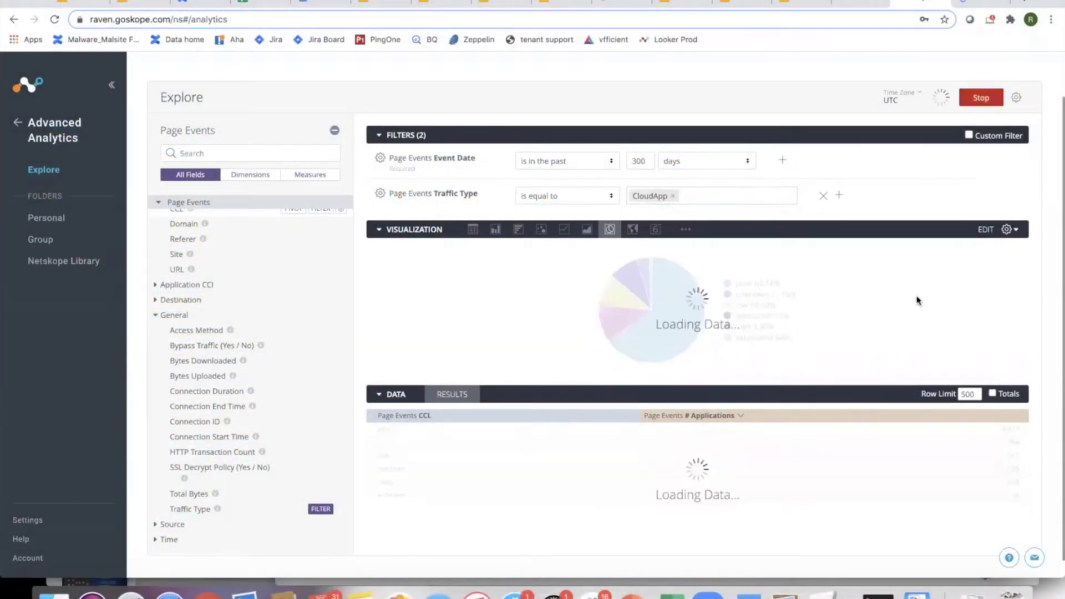